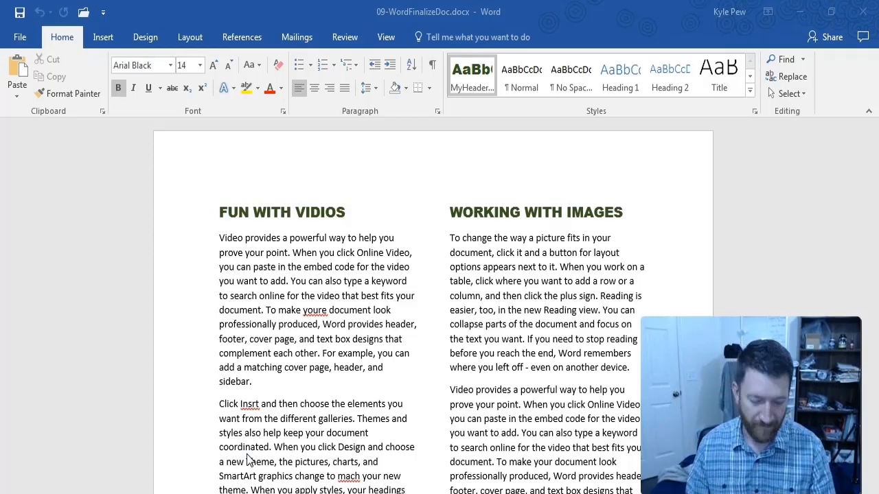
- Correct the misspelled word "youre" in the first paragraph to the suggested spelling "your"
click(131, 394)
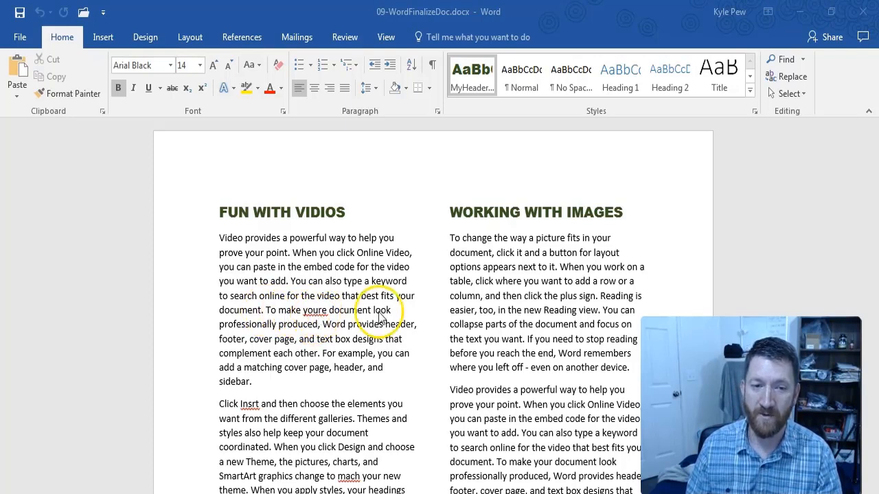
click(312, 313)
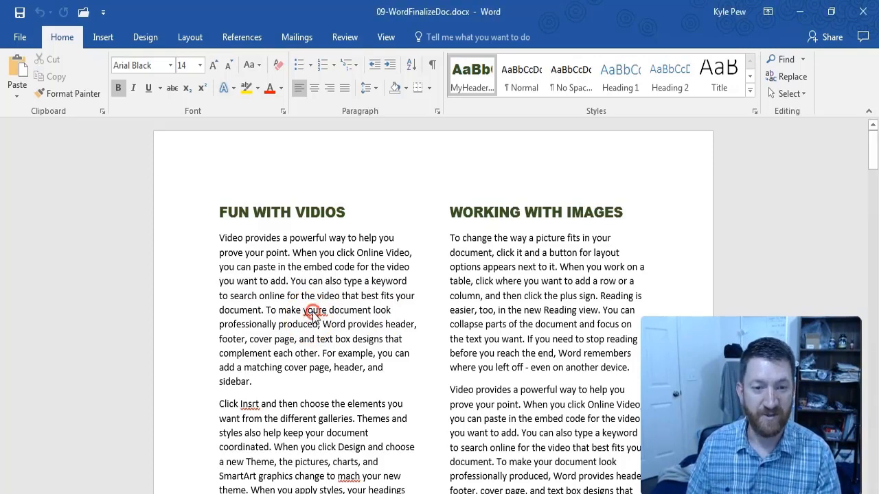
right_click(312, 312)
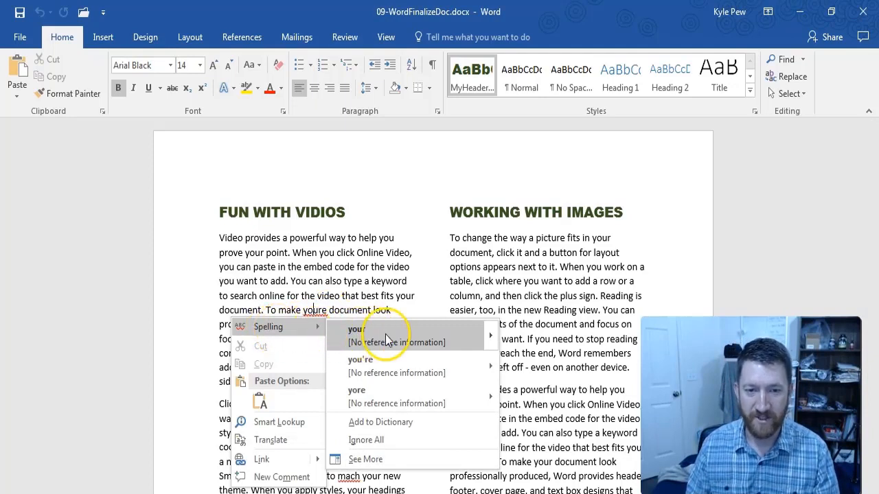
click(361, 334)
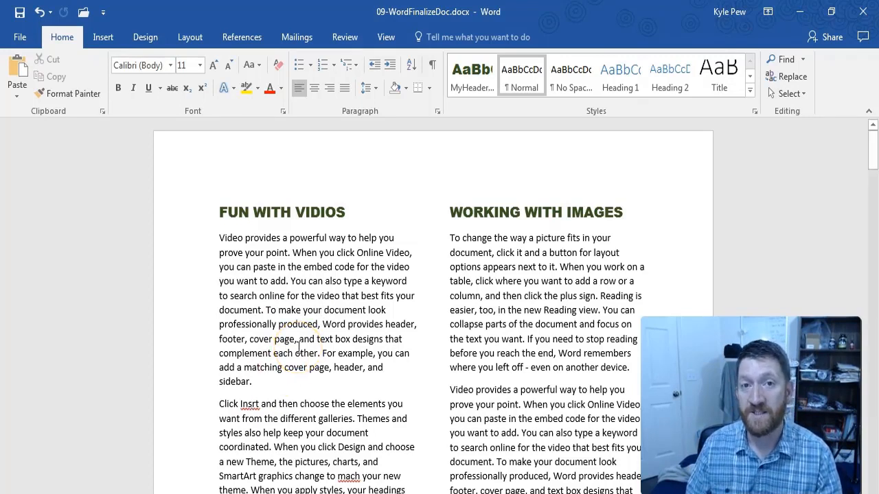
- Run the Spelling & Grammar check and replace "Insrt" with the suggestion "Insert"
click(343, 36)
click(139, 71)
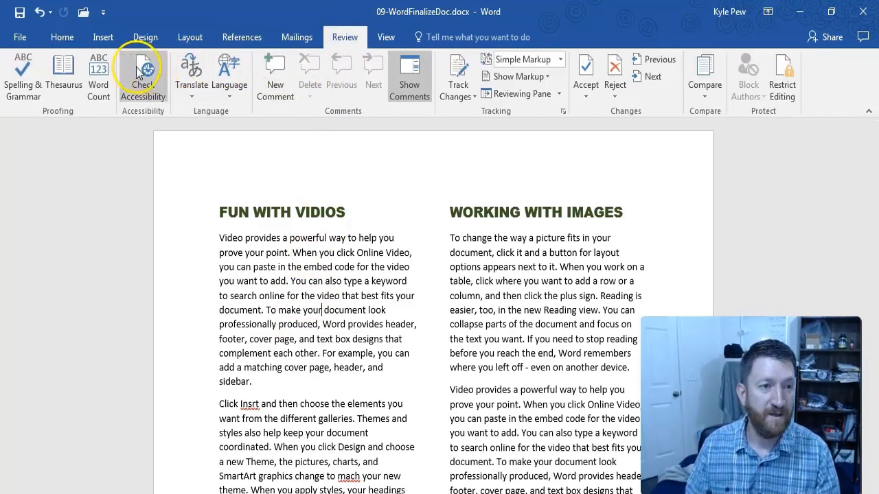
click(23, 88)
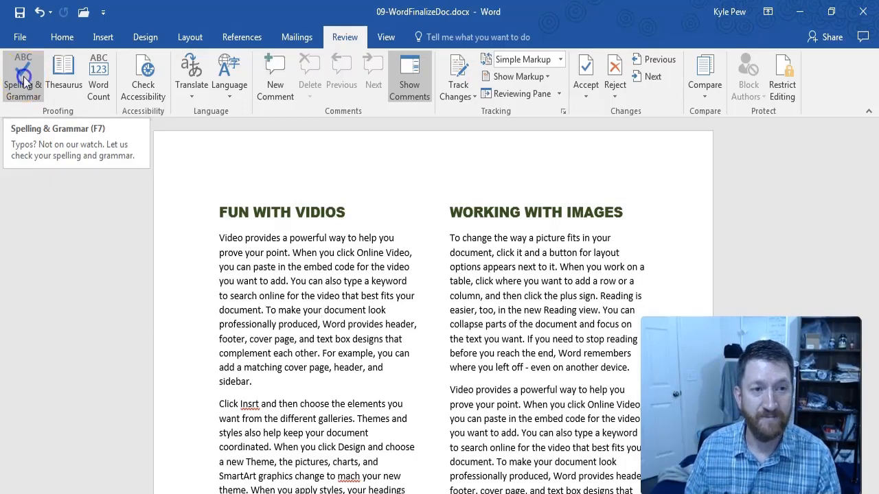
click(25, 87)
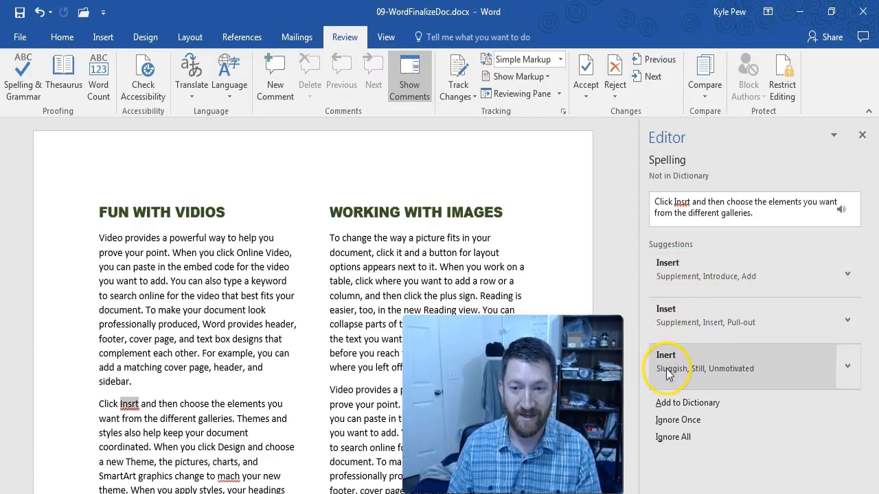
click(695, 280)
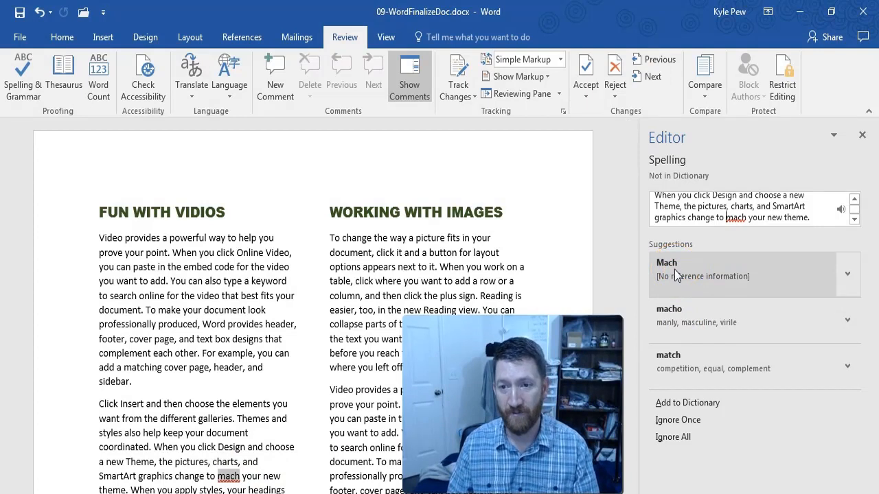
- Replace "mach" with the suggestion "match" and close the Editor, leaving the comma suggestion for "Design" unhandled
click(676, 314)
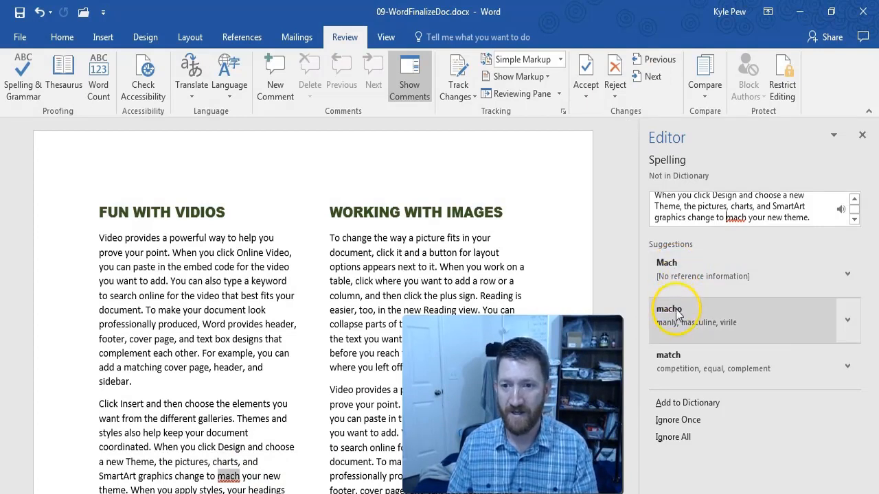
click(675, 361)
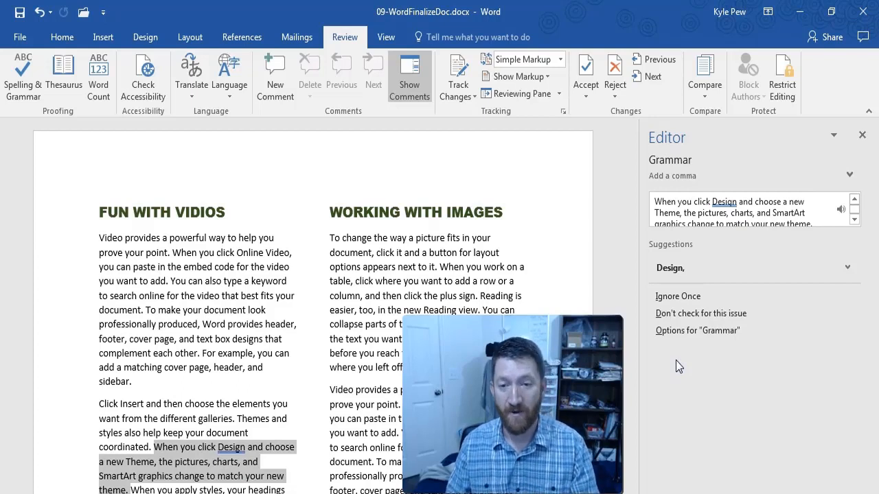
click(191, 438)
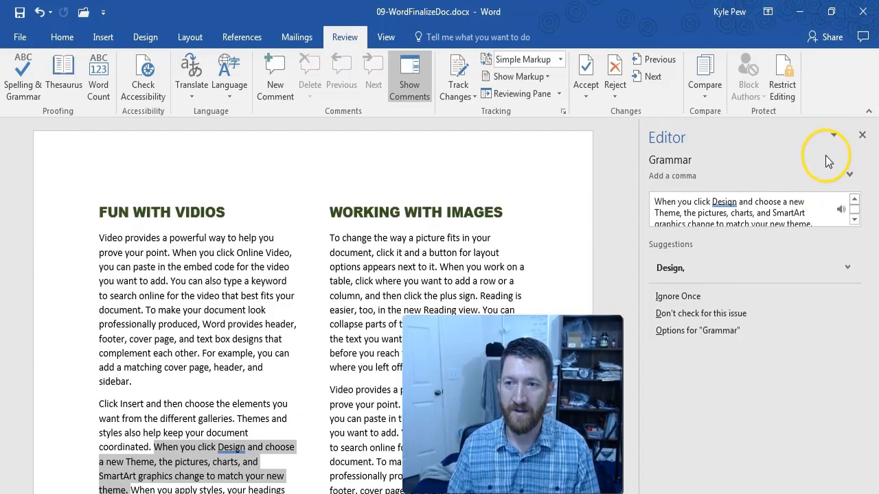
click(863, 137)
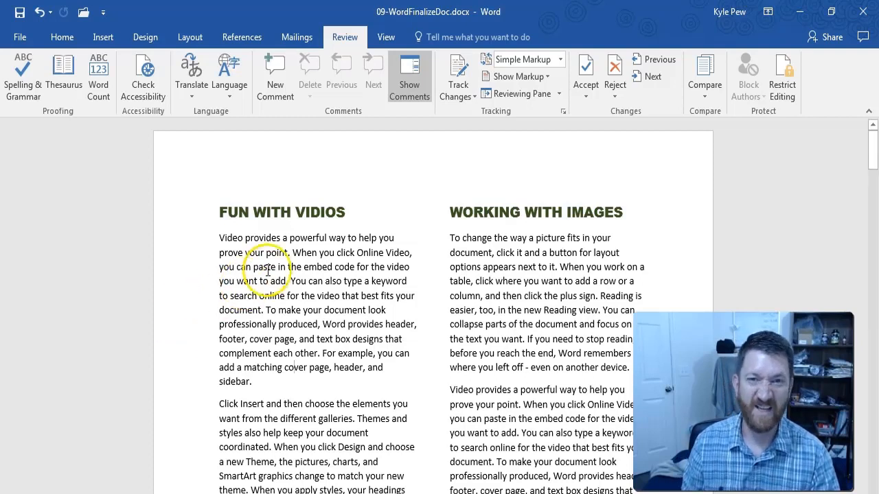
- Add a new line above the first paragraph under "FUN WITH VIDIOS" and enter "teh" with a space to test AutoCorrect
click(219, 237)
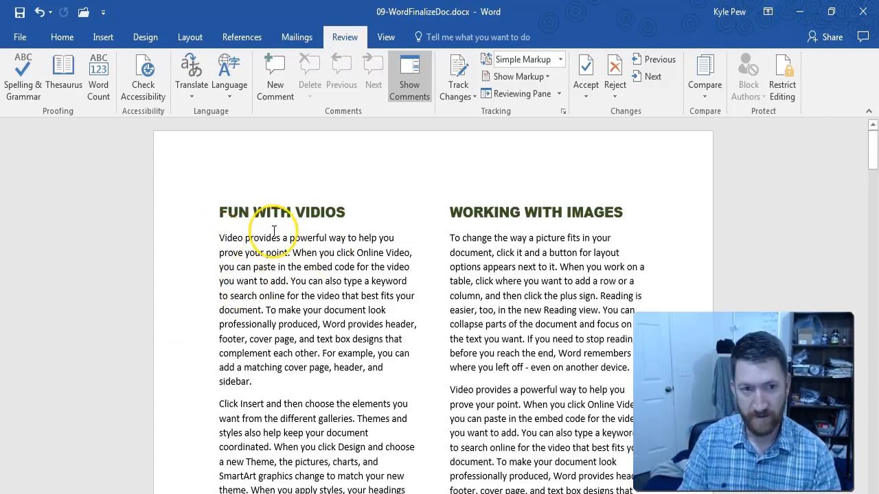
key(Return)
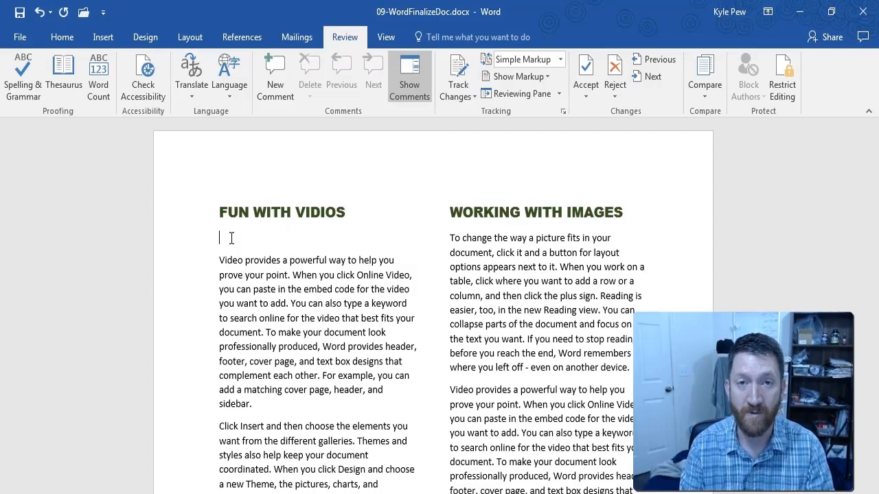
text(teh)
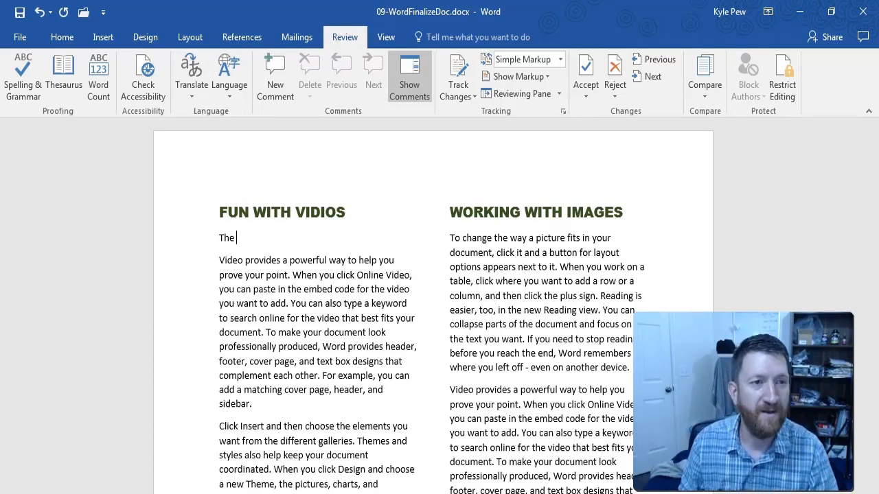
- Open the AutoCorrect options from the proofing settings in Word Options
click(20, 40)
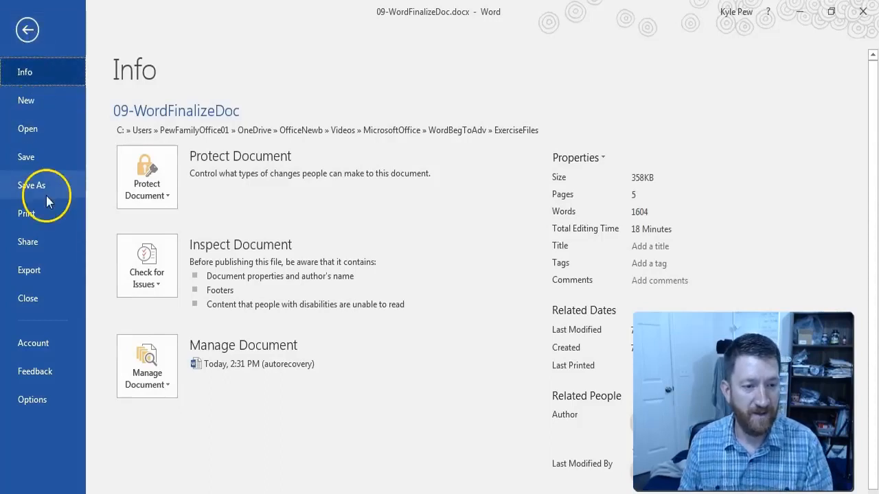
click(48, 399)
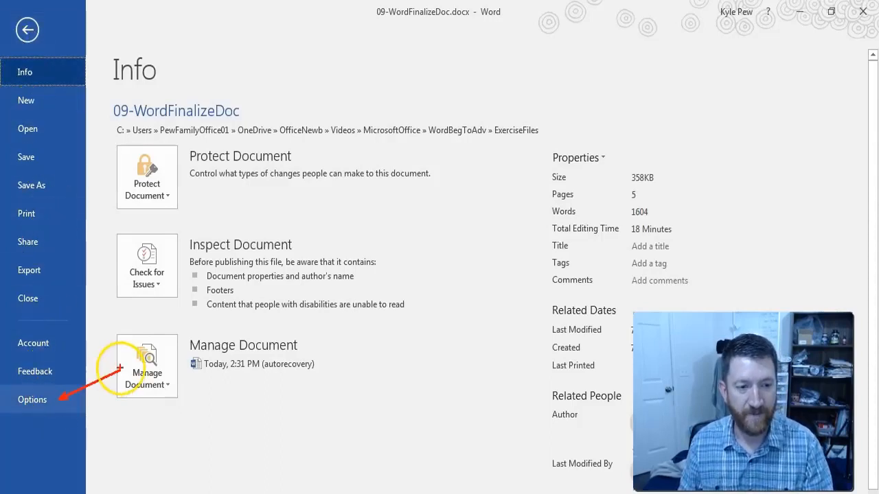
click(35, 402)
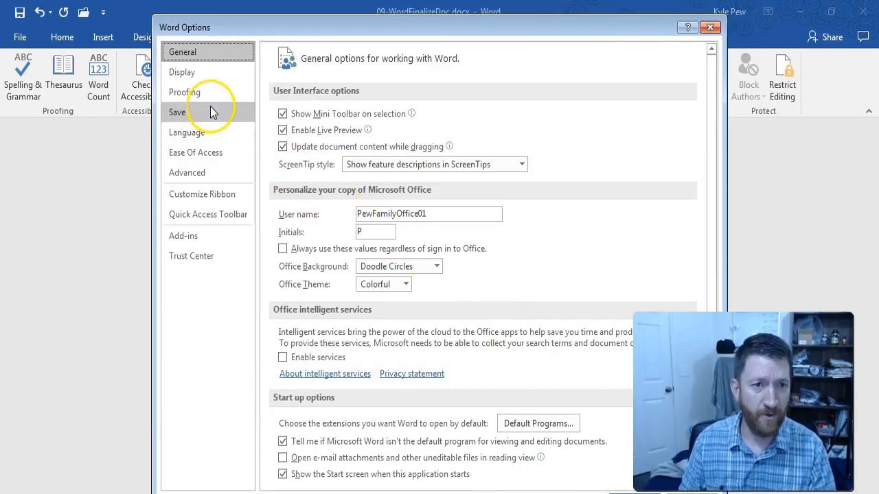
key(ctrl+2)
drag(210, 90, 248, 81)
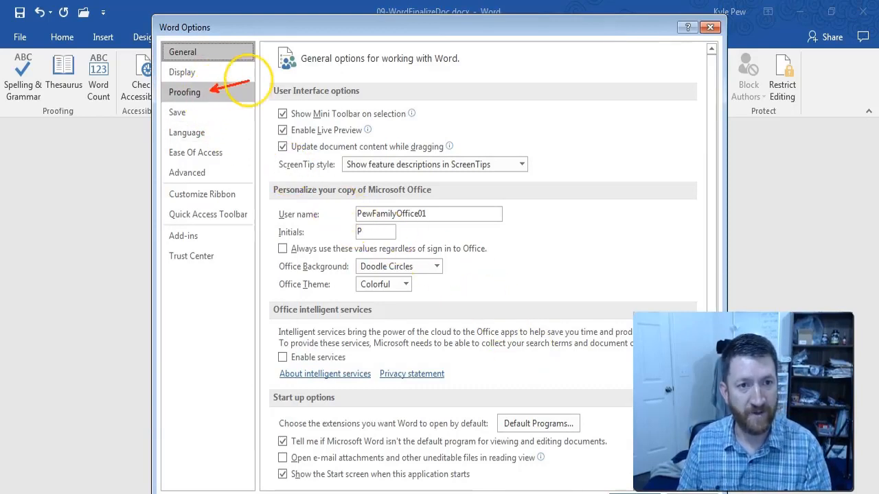
key(Escape)
click(197, 93)
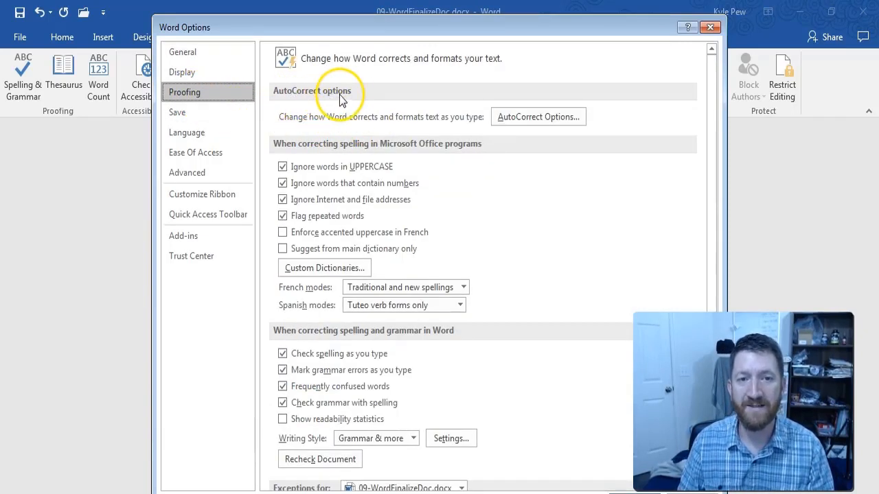
click(522, 120)
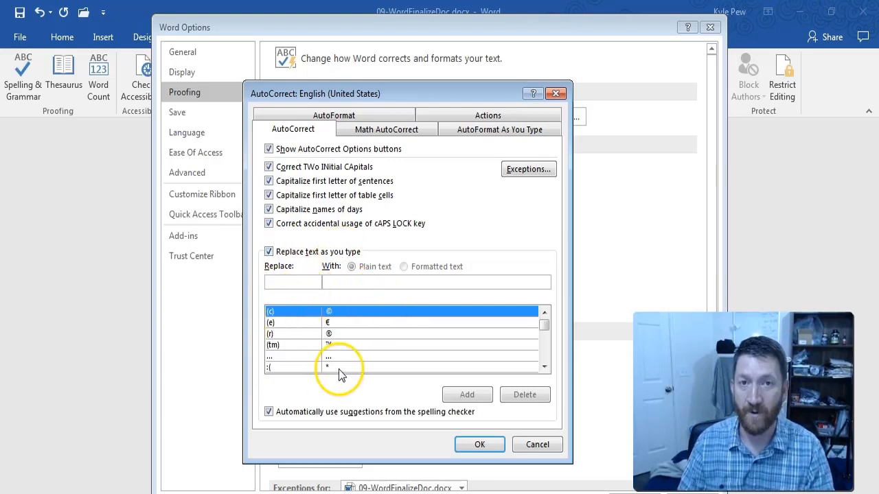
- Look through the AutoCorrect list of misspellings and their replacements, and close both options dialogs
drag(543, 324, 542, 331)
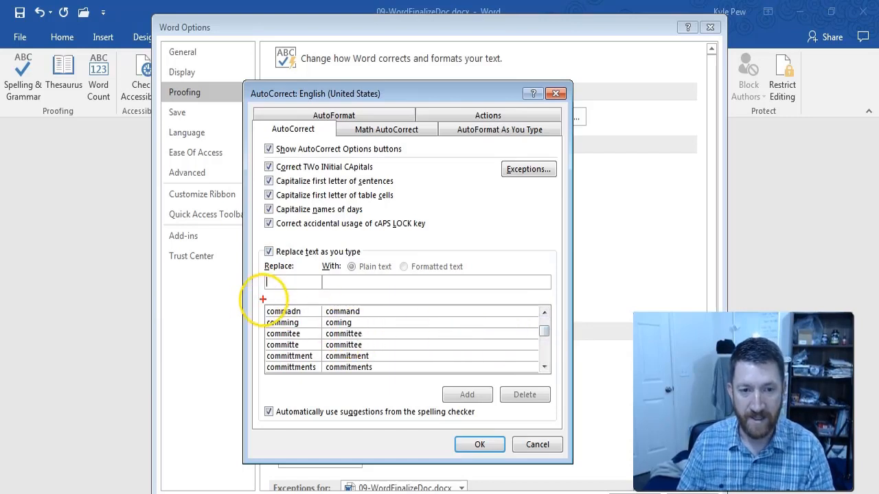
drag(263, 299, 317, 382)
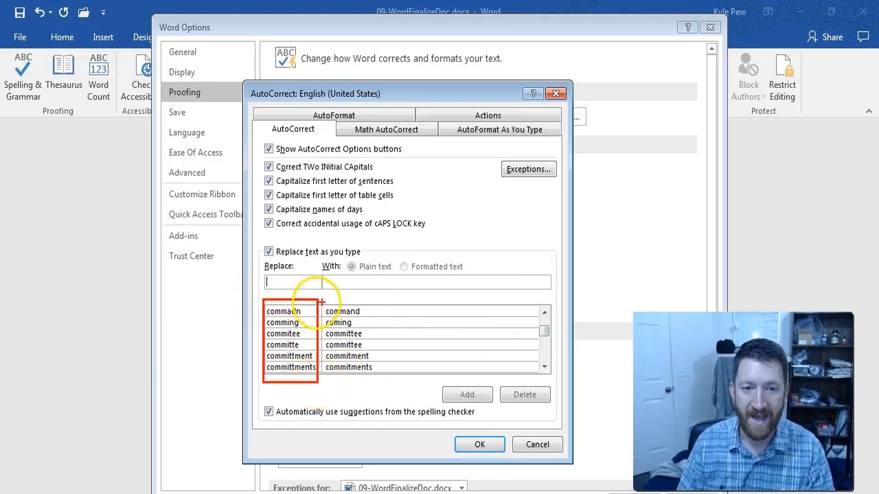
drag(322, 300, 400, 398)
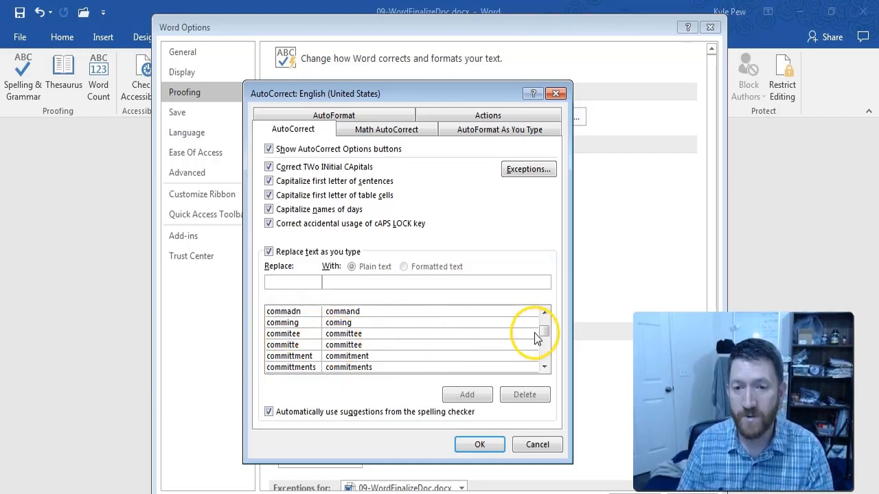
mouse_move(541, 333)
mouse_down()
mouse_move(540, 350)
mouse_move(543, 320)
mouse_up()
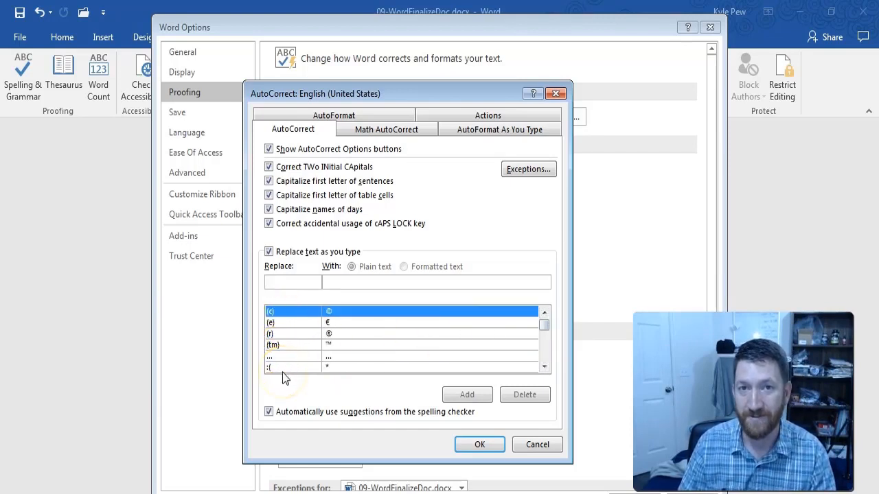
click(479, 445)
click(609, 487)
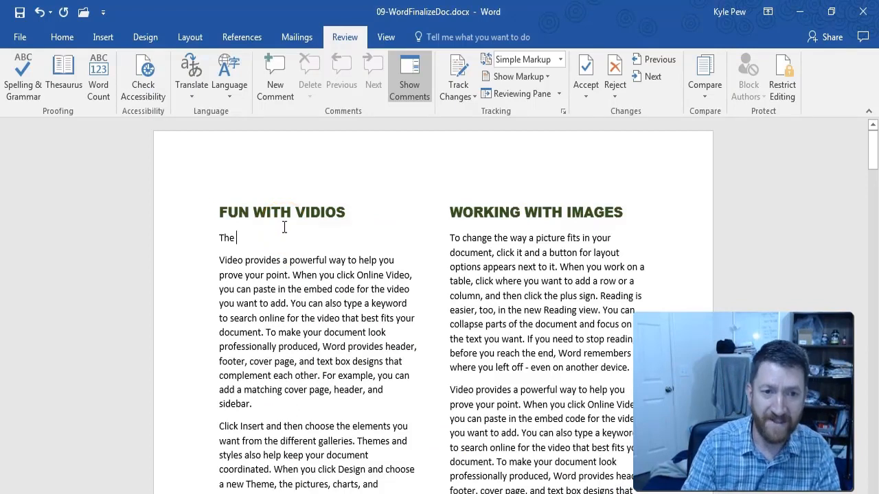
- Add the copyright and trademark symbols after "The" by entering the AutoCorrect shortcuts "(c)" and "(tm)"
text(()
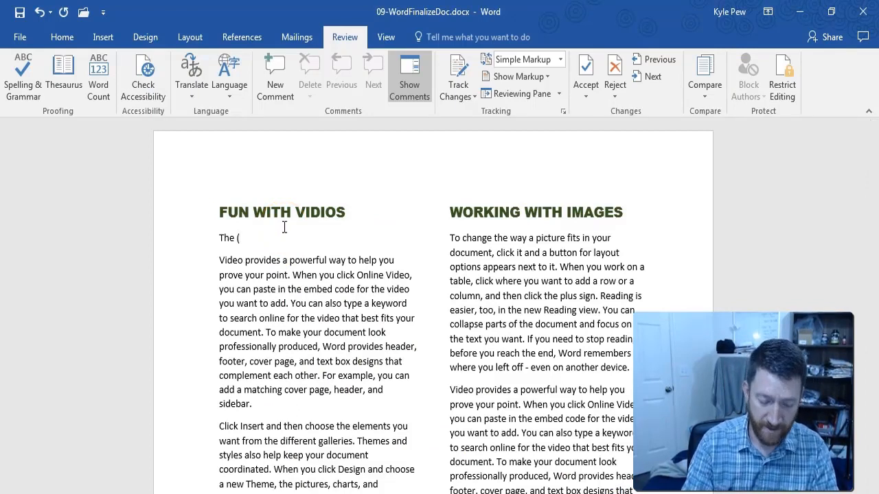
text(c))
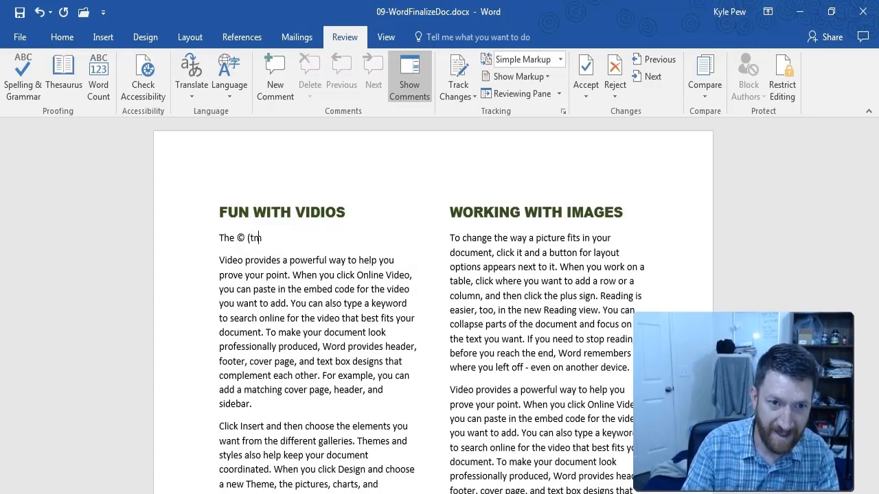
text())
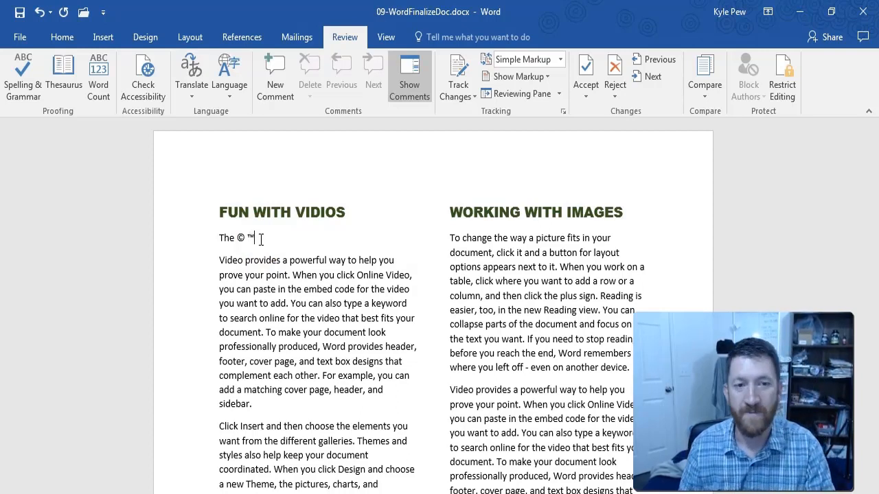
mouse_move(249, 245)
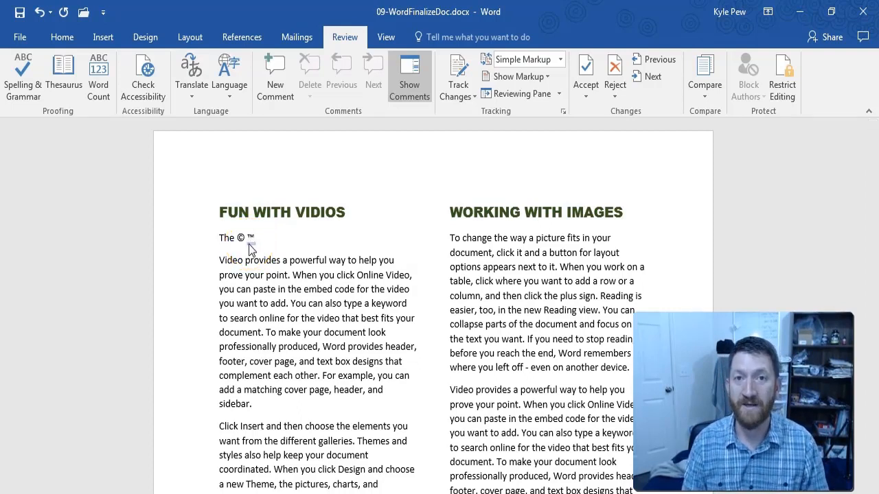
- Reopen the AutoCorrect options from the proofing settings in Word Options and view the start of the replacement list
click(20, 37)
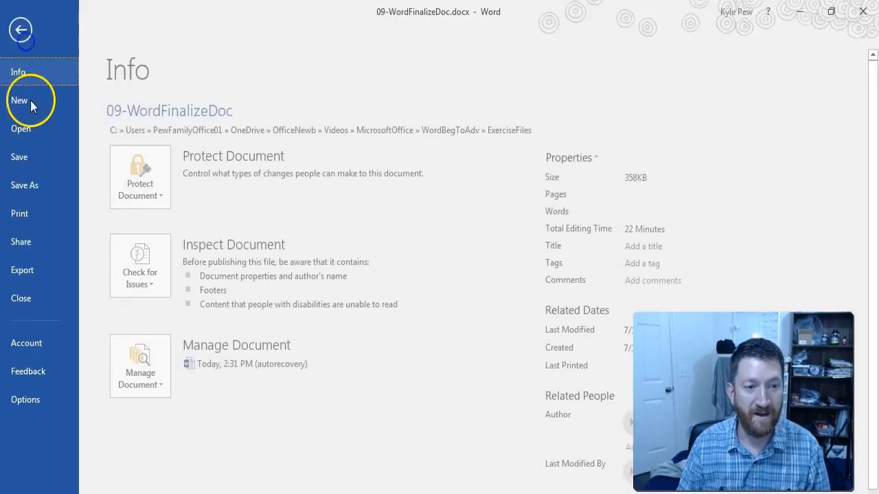
click(35, 402)
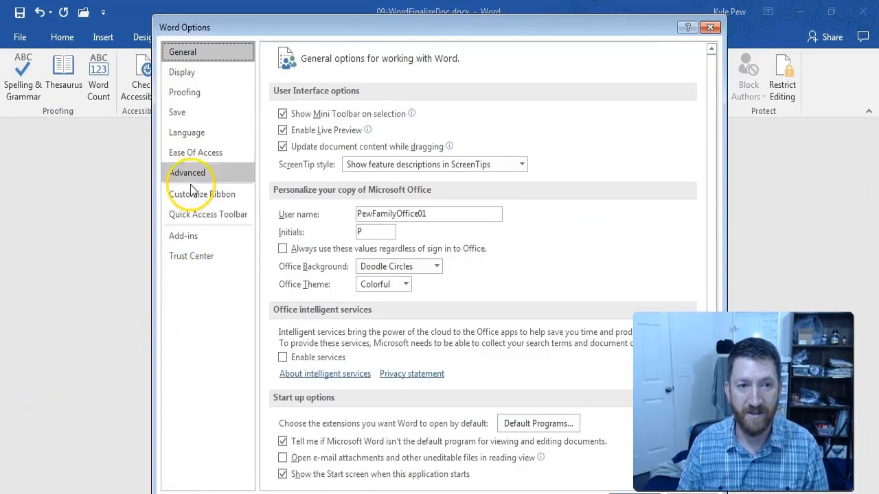
click(191, 98)
click(534, 116)
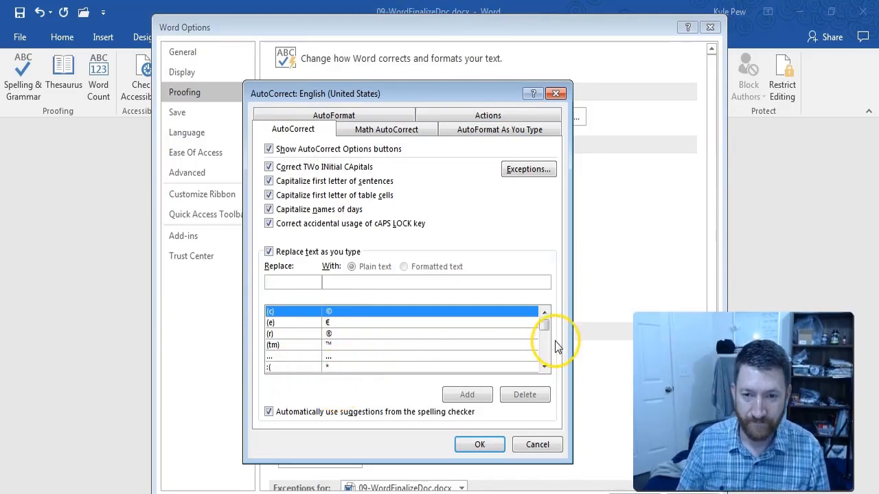
mouse_move(546, 325)
mouse_down()
mouse_move(552, 364)
mouse_move(547, 323)
mouse_up()
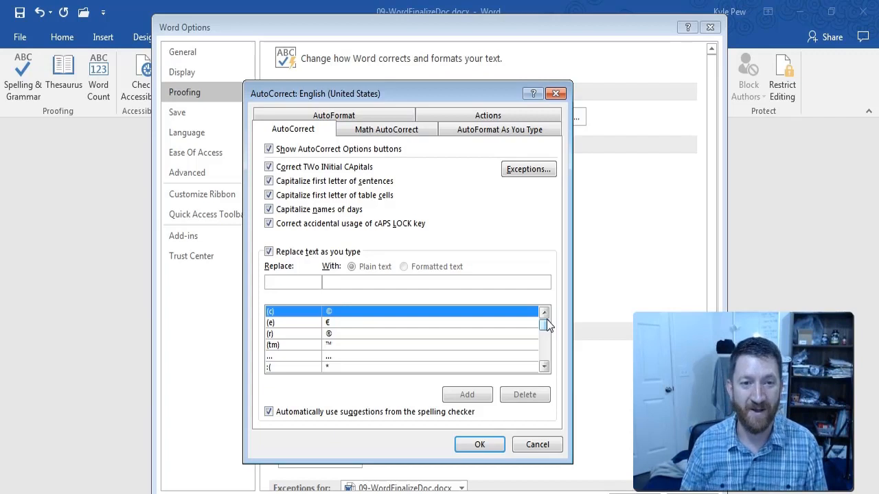
- Add an AutoCorrect entry that replaces "USA" with "United States of America", and confirm both options dialogs
click(301, 281)
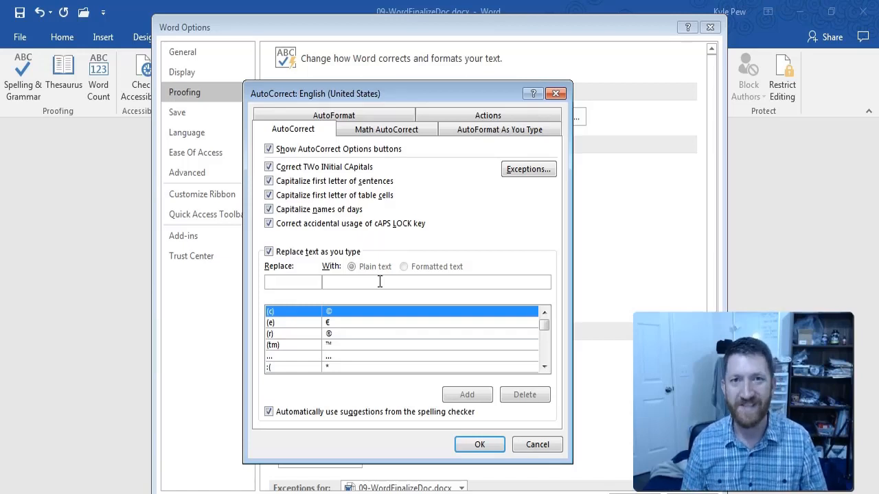
click(276, 282)
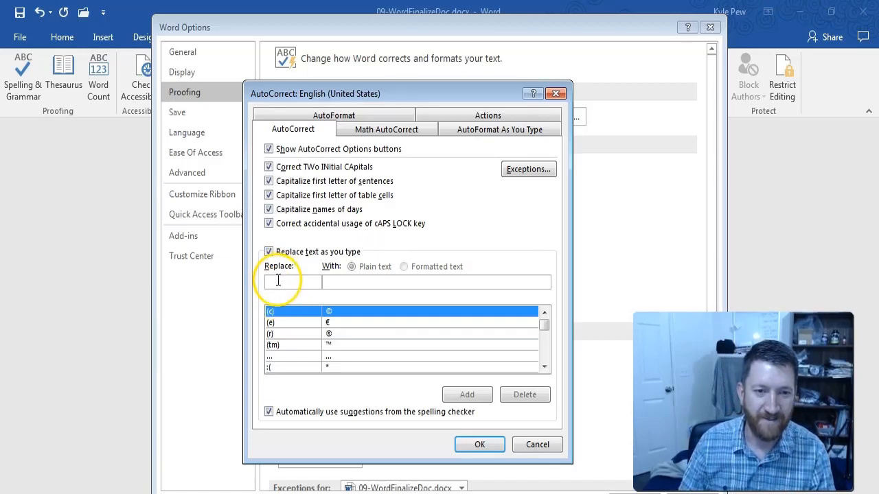
click(436, 253)
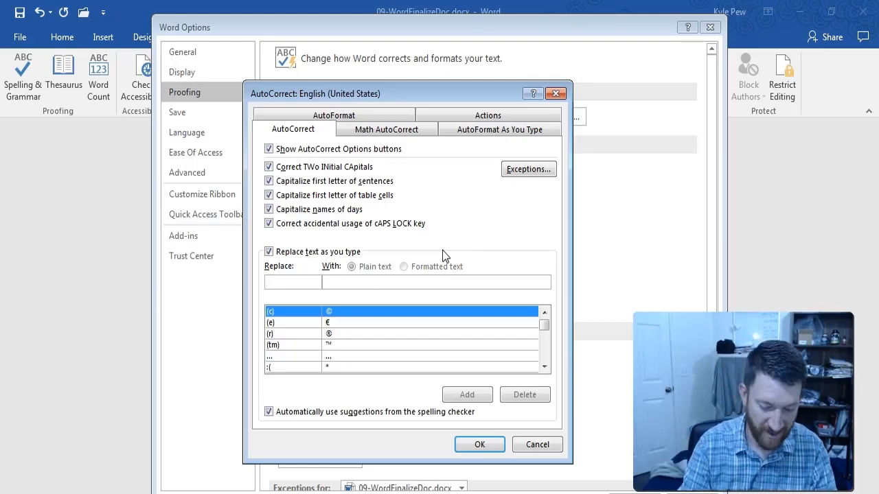
text(USA)
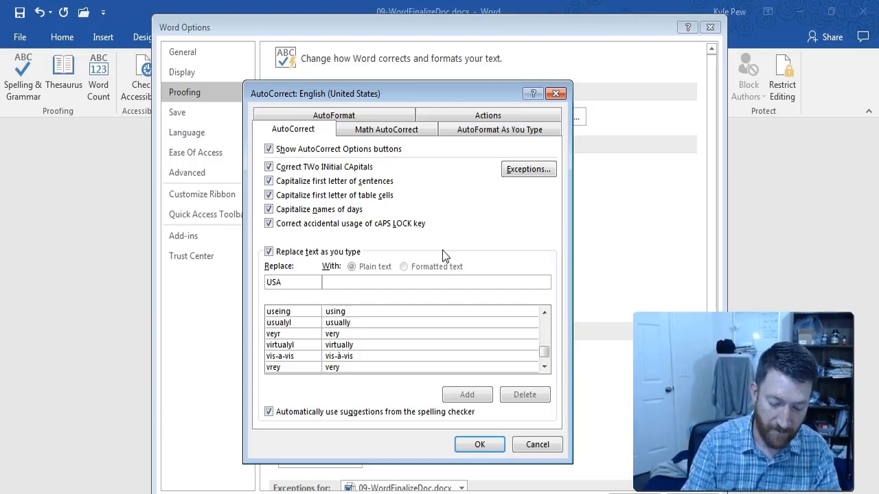
text(United Sta)
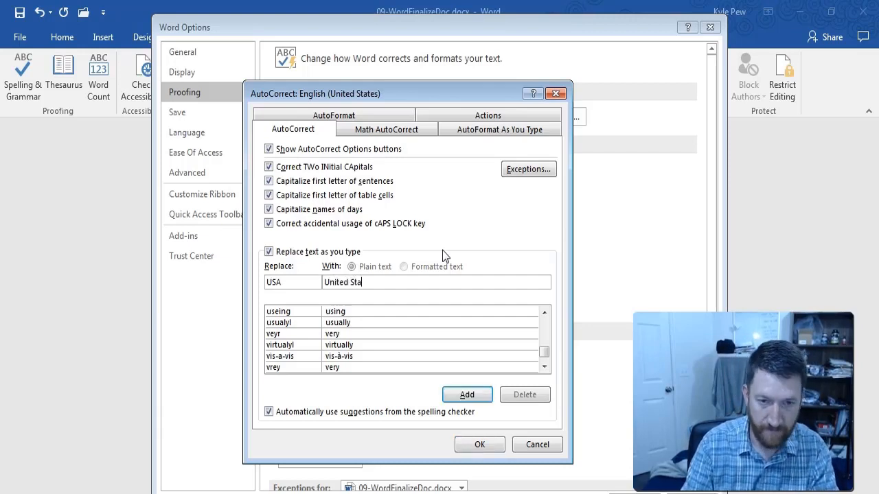
text(tes of America)
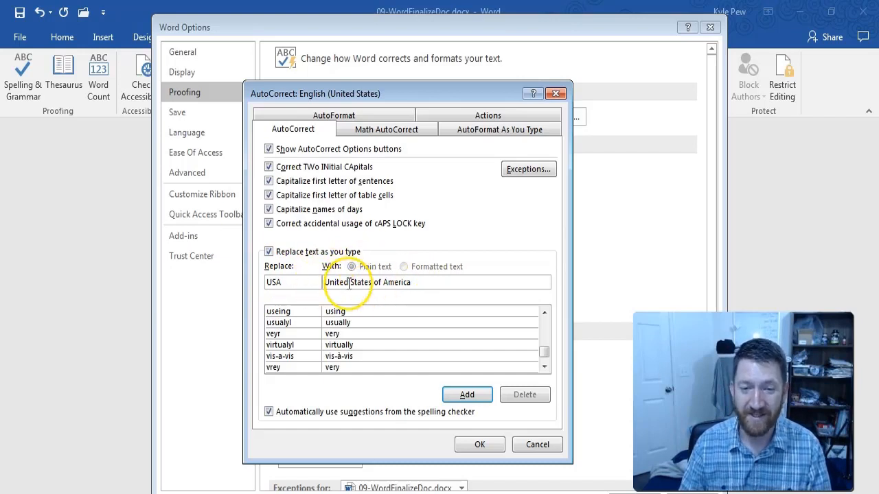
click(461, 395)
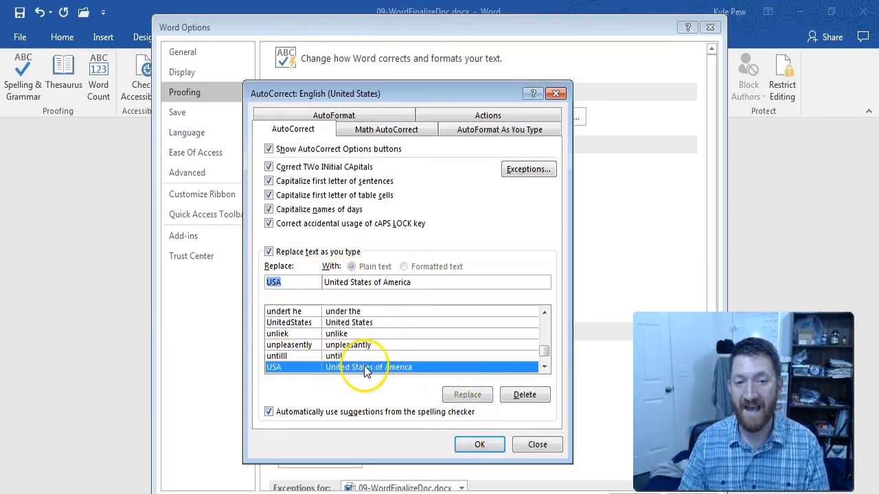
click(473, 445)
click(621, 486)
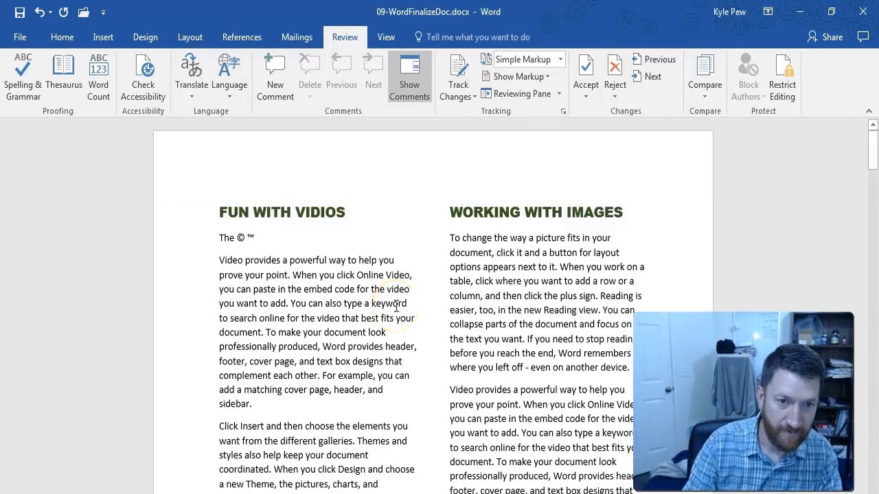
- Start a new line below "The © ™" and enter "USA" to test the custom AutoCorrect entry
key(Return)
text(USA)
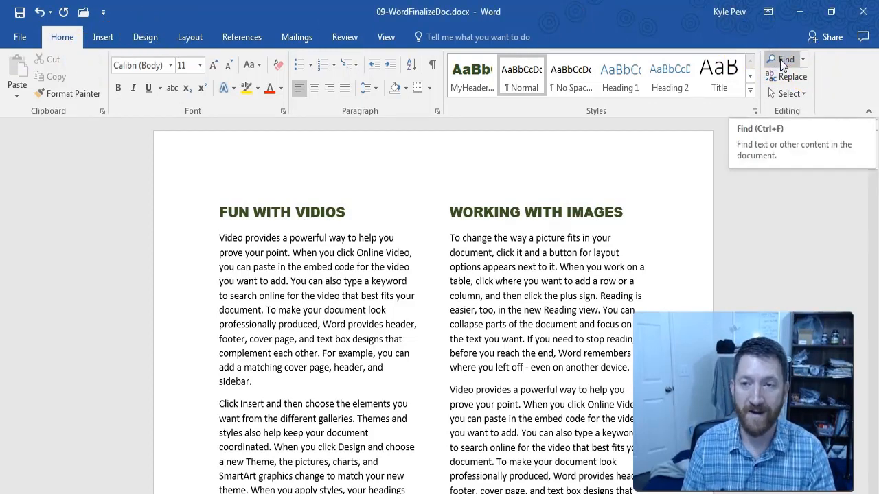
- Open the document search with Find, and look at the Advanced Find dialog before closing it
click(781, 64)
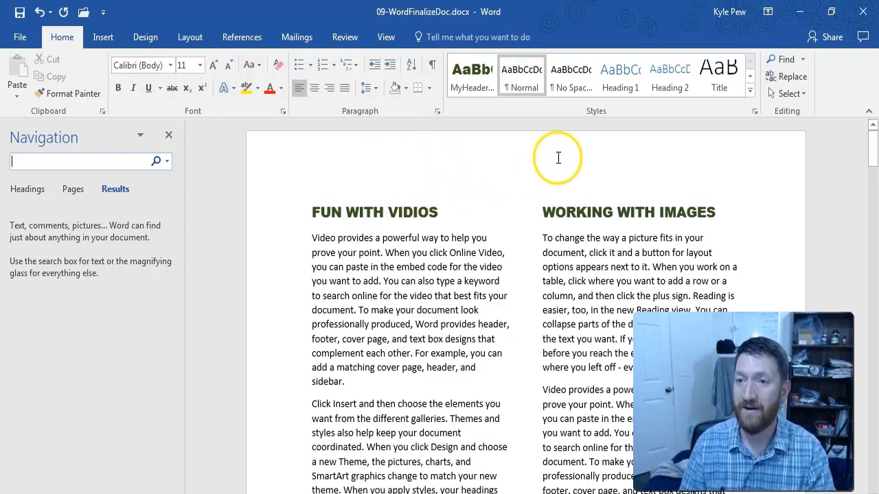
click(805, 58)
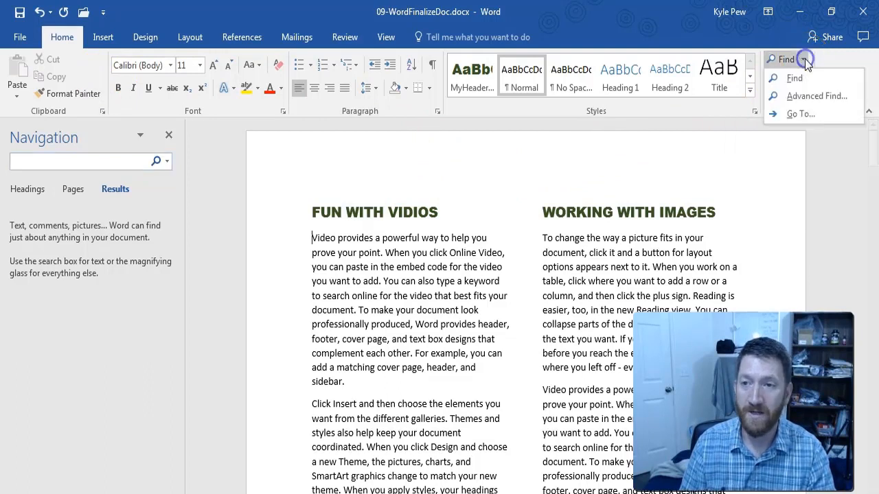
click(814, 96)
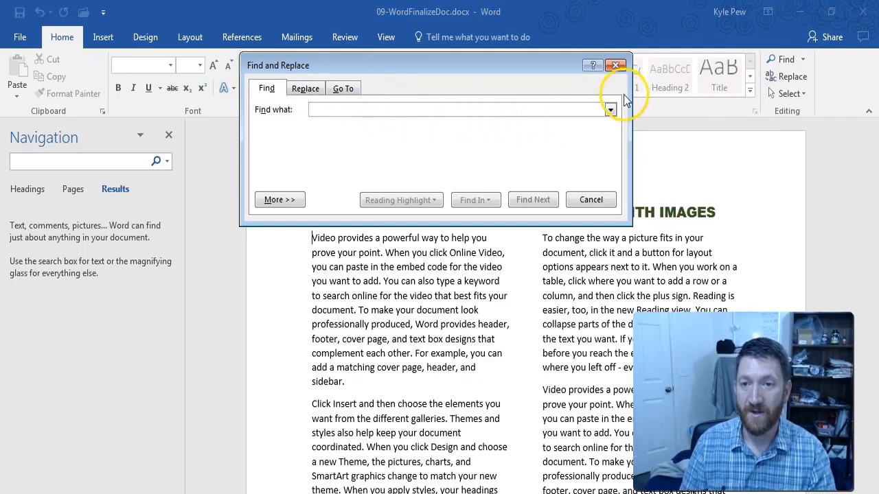
click(616, 66)
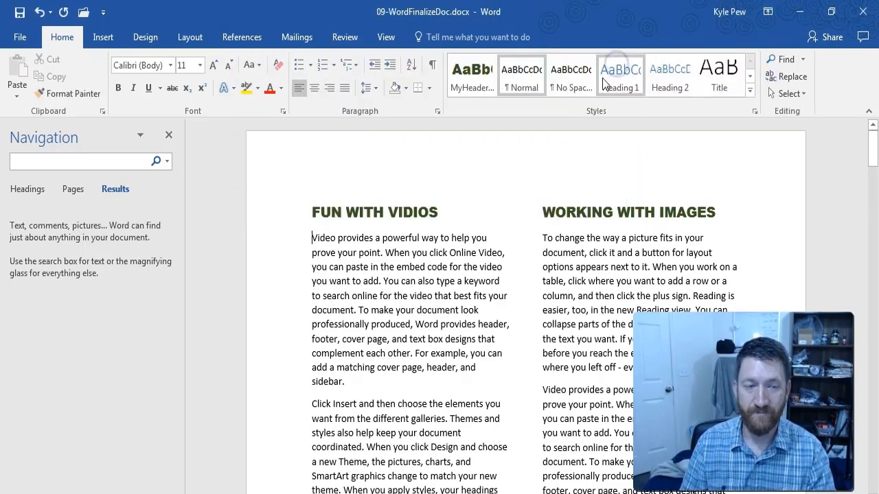
- Search the document for "video" and jump to the second and fifth matches
click(93, 162)
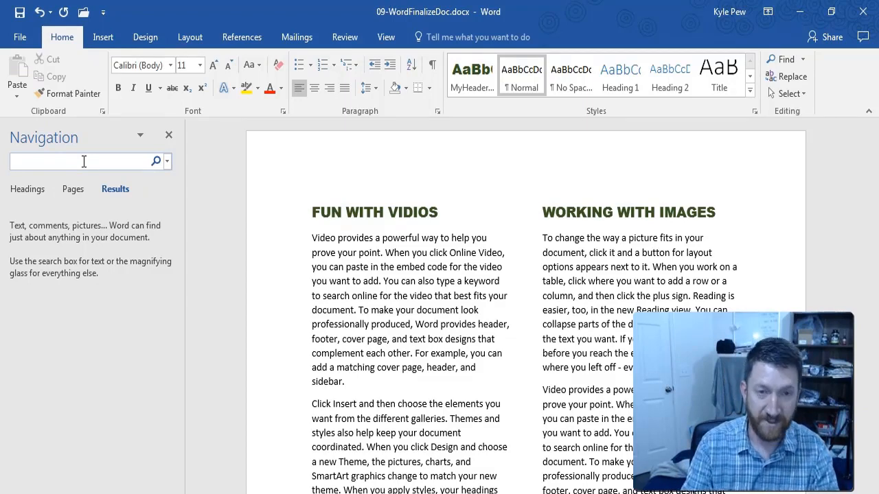
text(video)
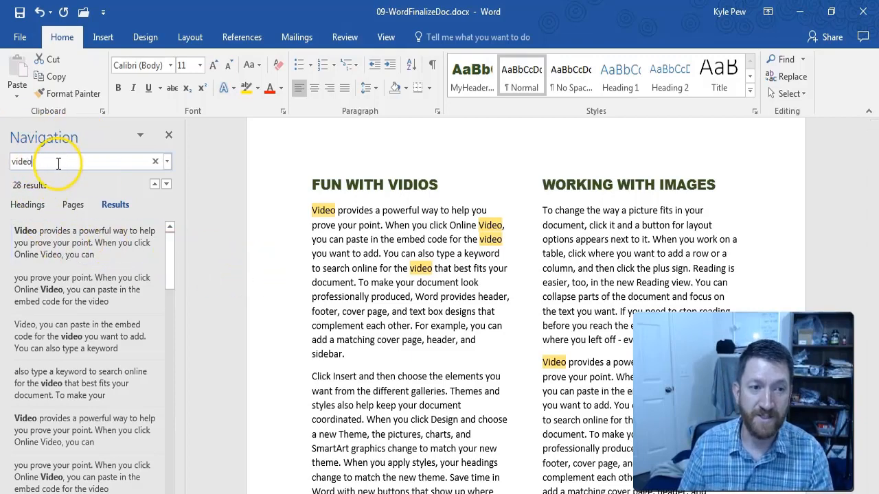
click(64, 289)
click(61, 437)
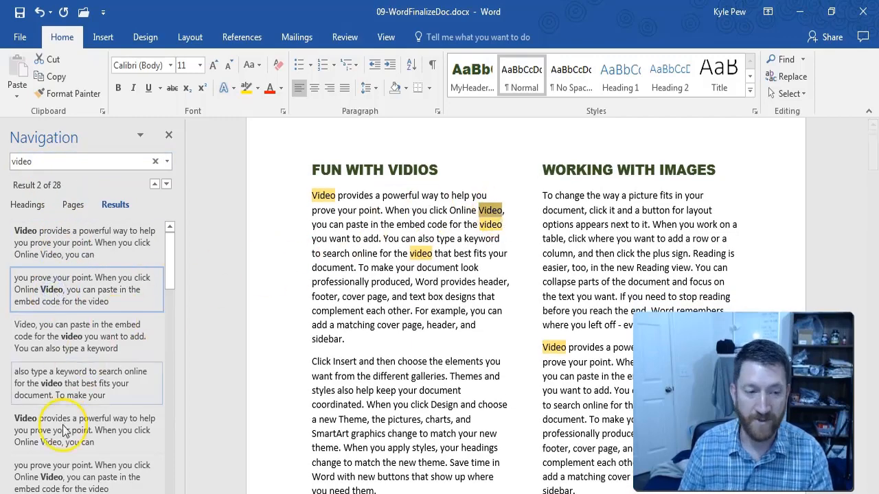
- Browse further "video" matches in the search results, visiting the ones under the "MORE OPTIONS IN WORD" heading
scroll(59, 426, down, 5)
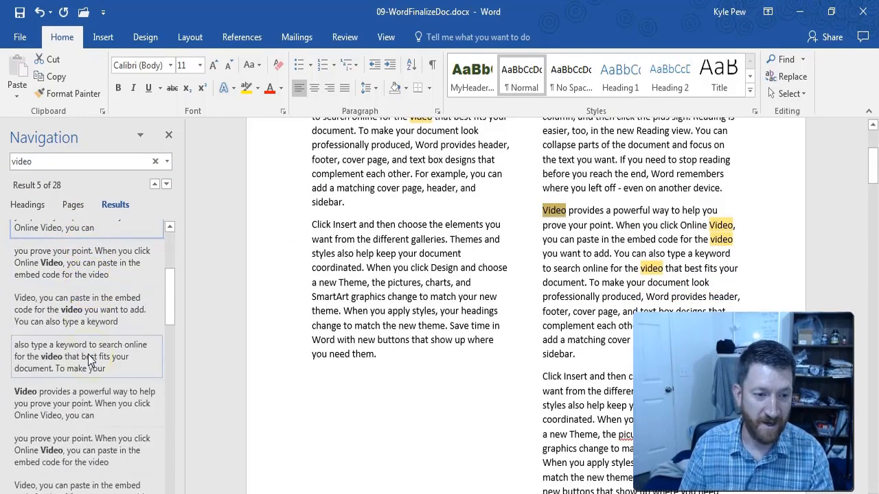
click(53, 403)
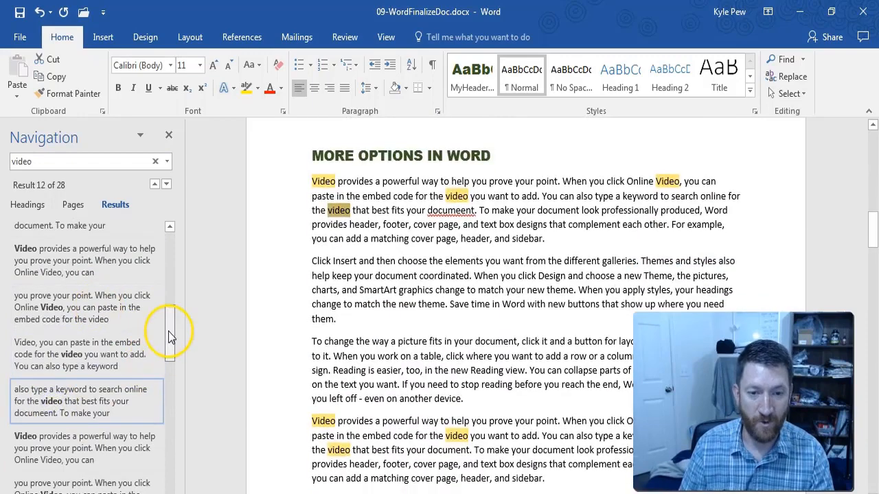
drag(167, 334, 169, 353)
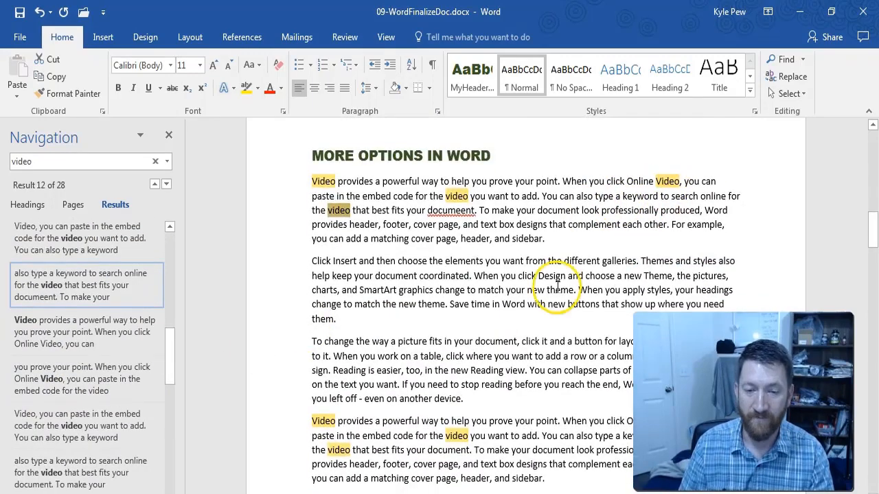
click(31, 417)
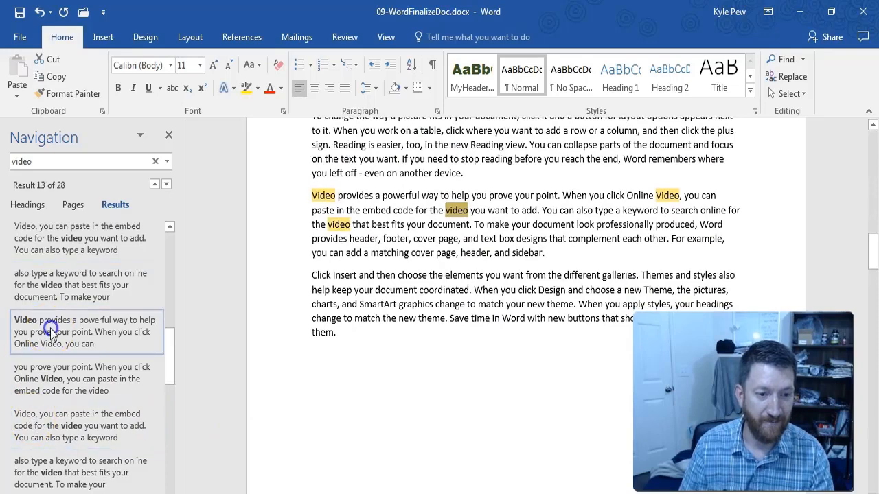
click(40, 292)
click(60, 238)
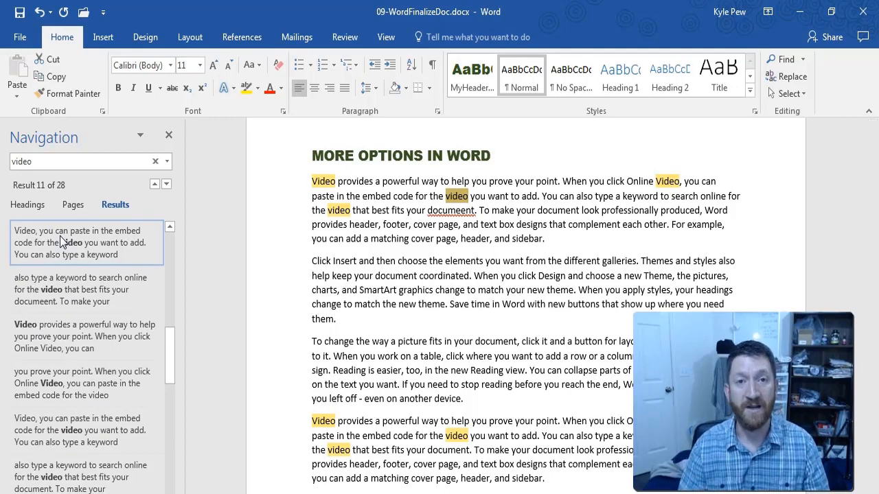
click(68, 339)
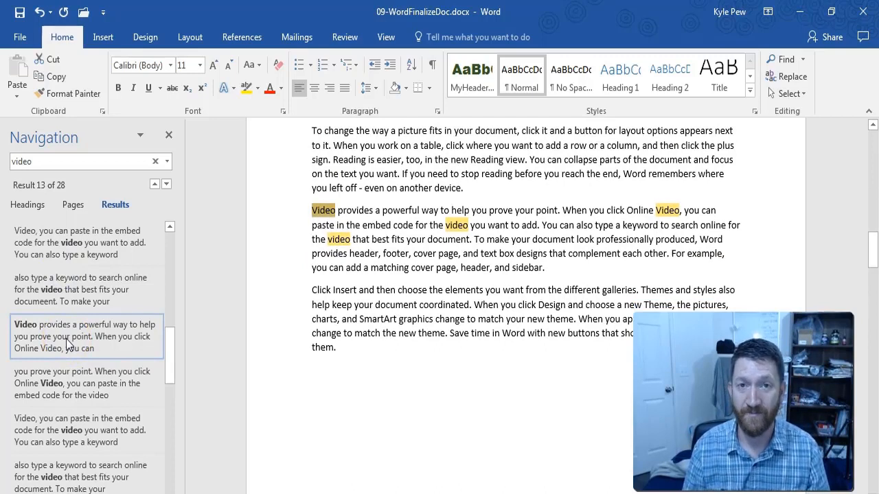
click(74, 303)
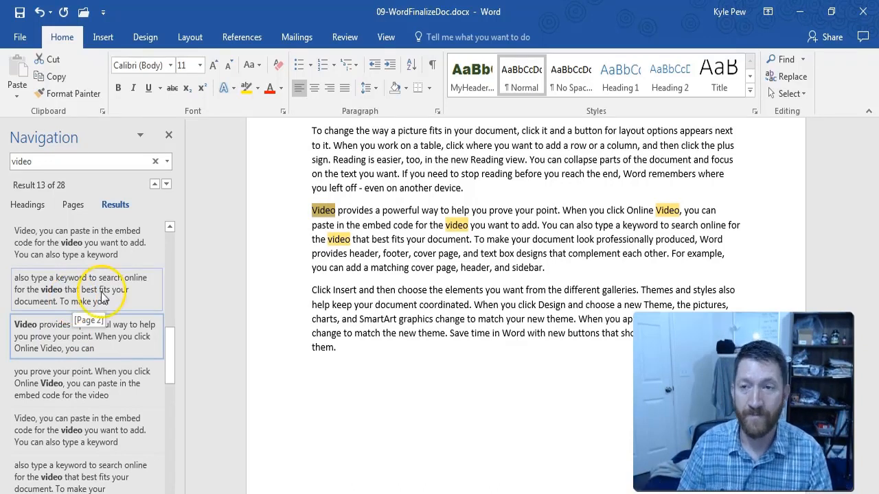
- Open Advanced Find for "Video", move the dialog lower, and switch it to the Replace options
click(800, 60)
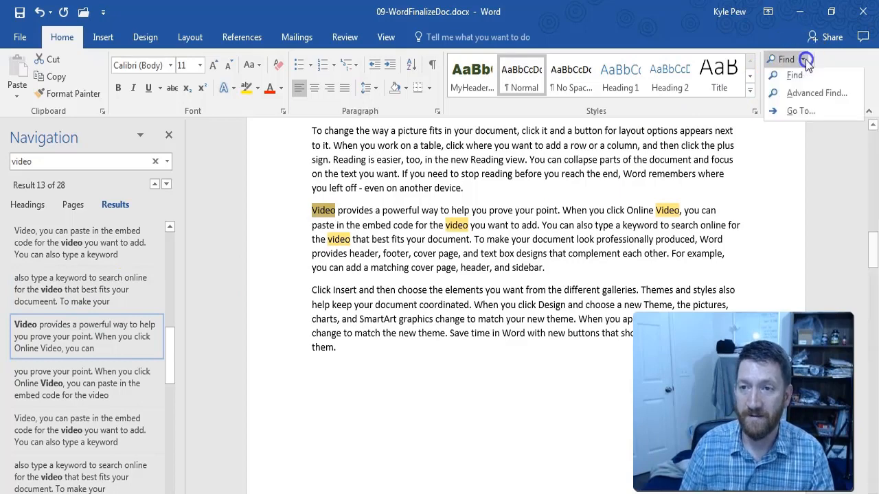
click(810, 96)
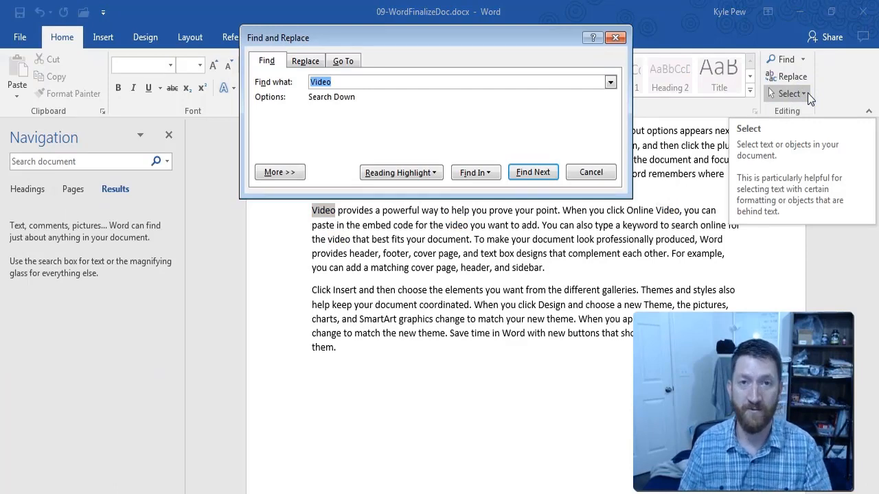
drag(483, 43, 487, 140)
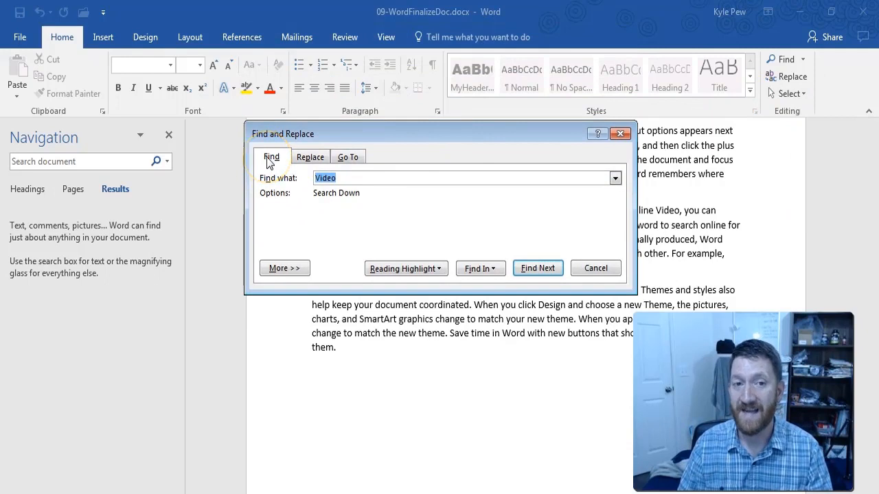
click(310, 158)
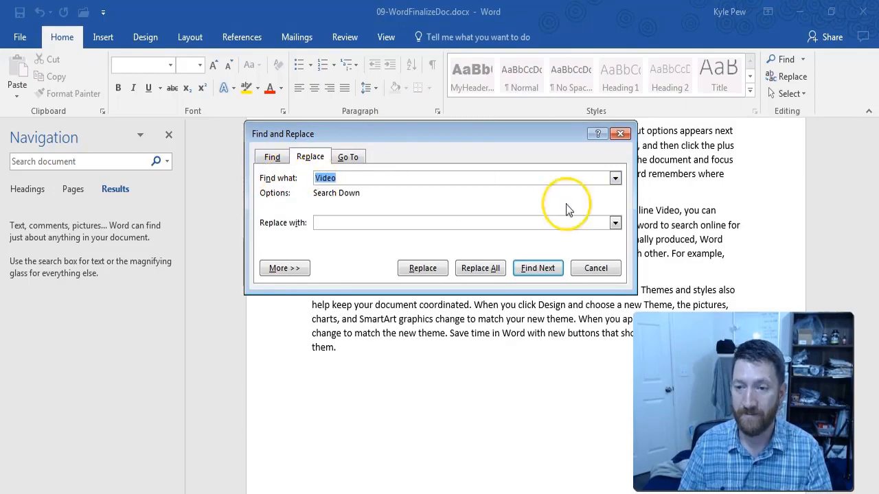
- Replace every "Video" with "Moving Pictures" throughout the document, continuing the search from the beginning, and close Find and Replace
click(873, 256)
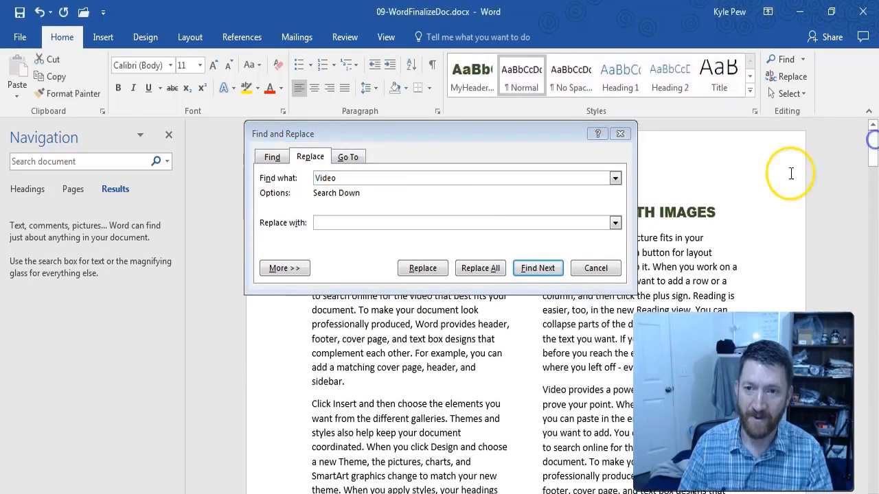
click(686, 228)
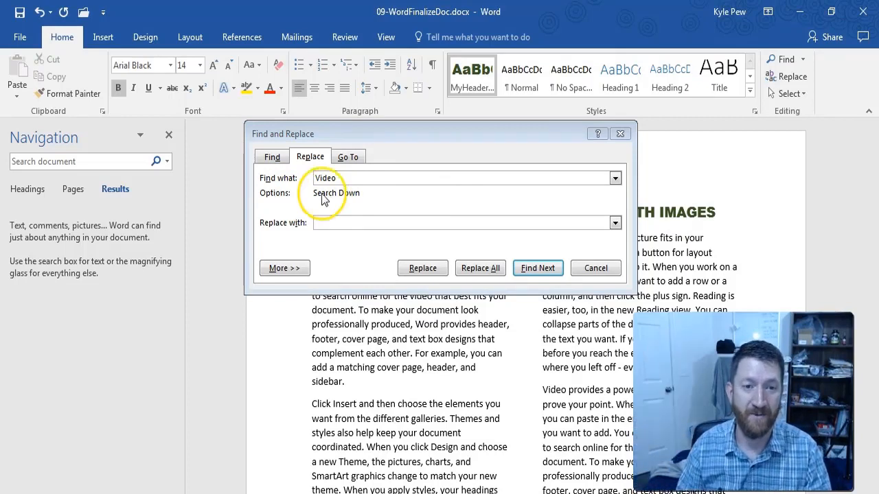
click(324, 223)
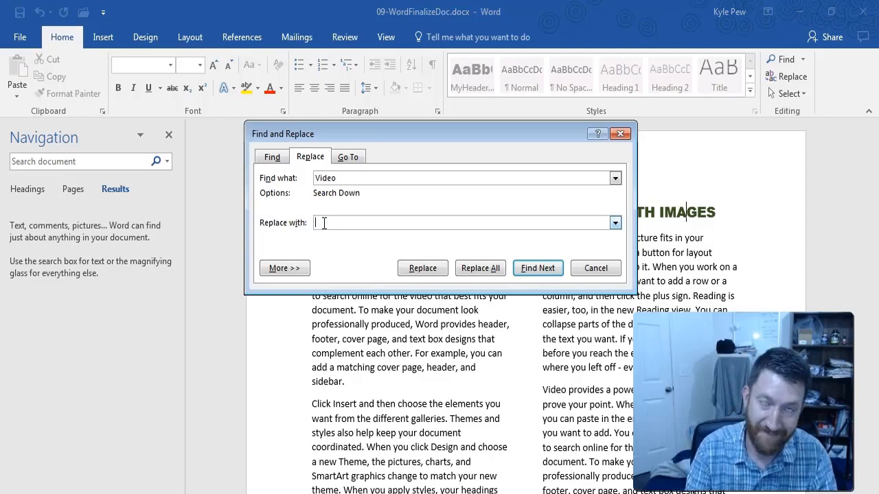
text(M)
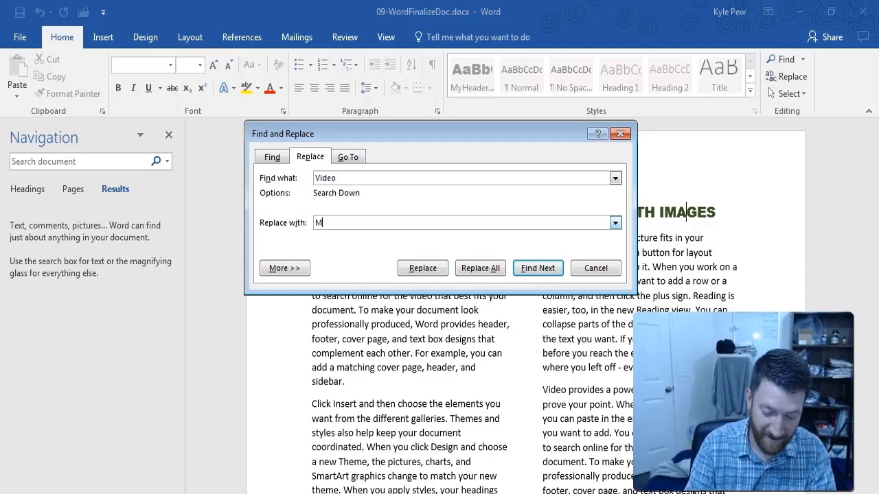
text(oving Pictures)
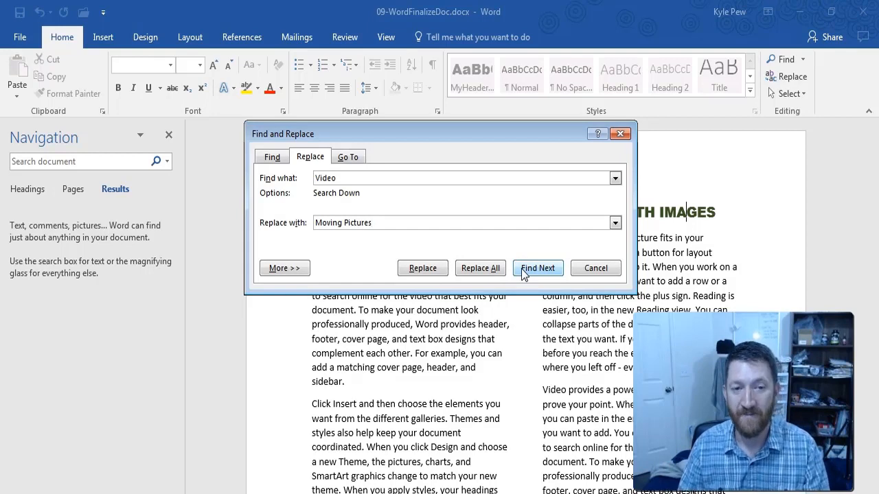
click(492, 271)
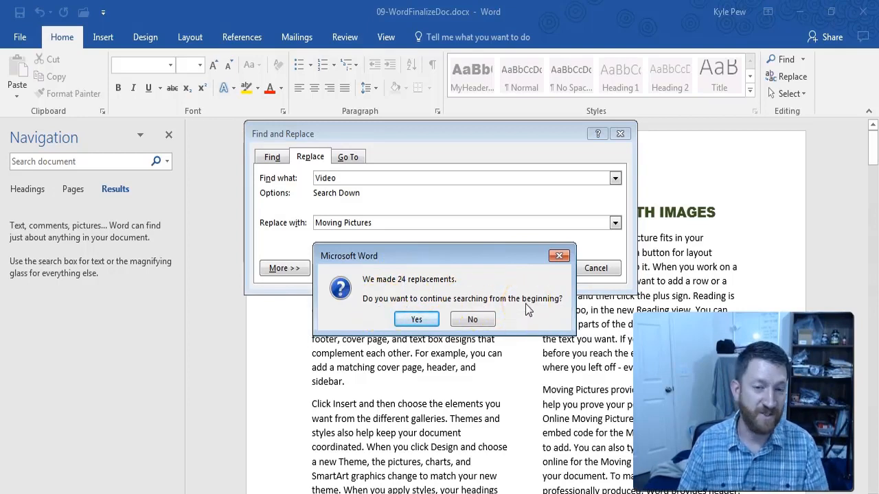
click(415, 320)
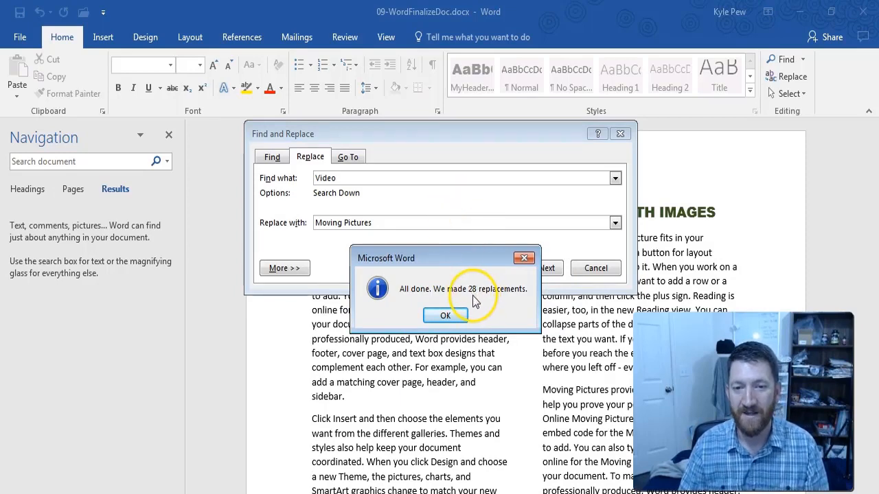
click(445, 315)
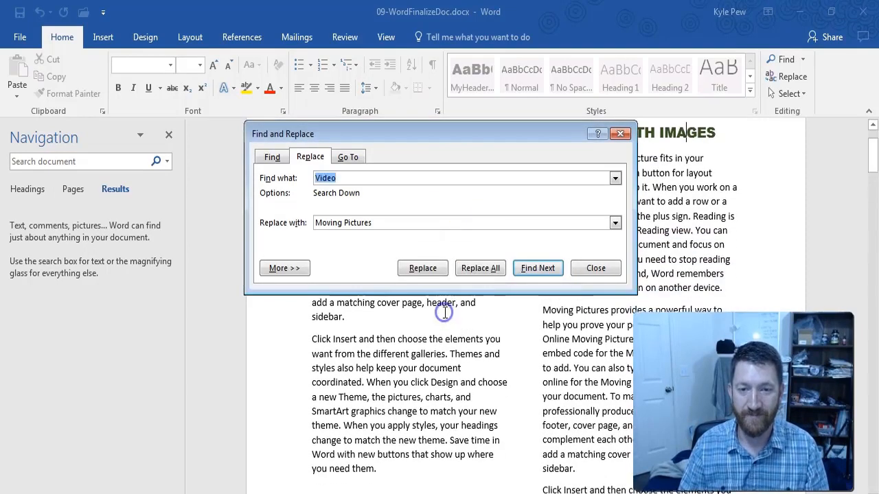
click(587, 272)
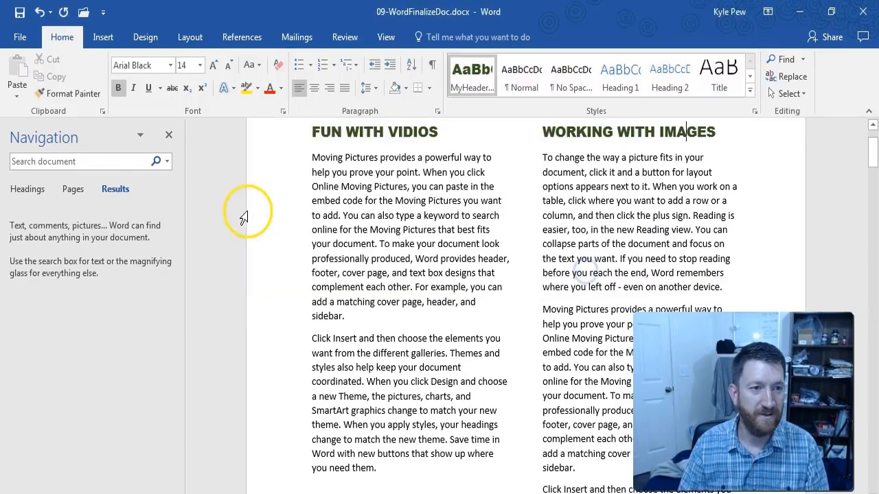
- Check the replacements by searching the document for "video" and for "moving p"
click(96, 163)
text(video)
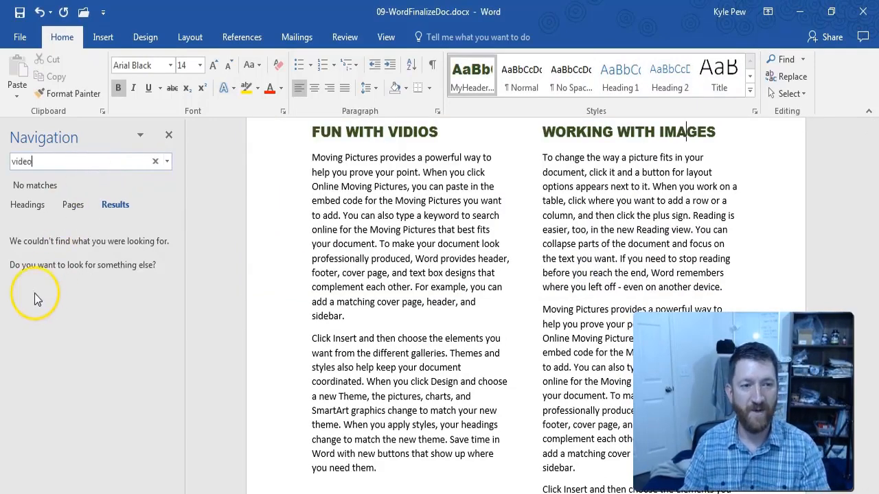
key(BackSpace)
key(BackSpace)
key(BackSpace)
key(BackSpace)
key(BackSpace)
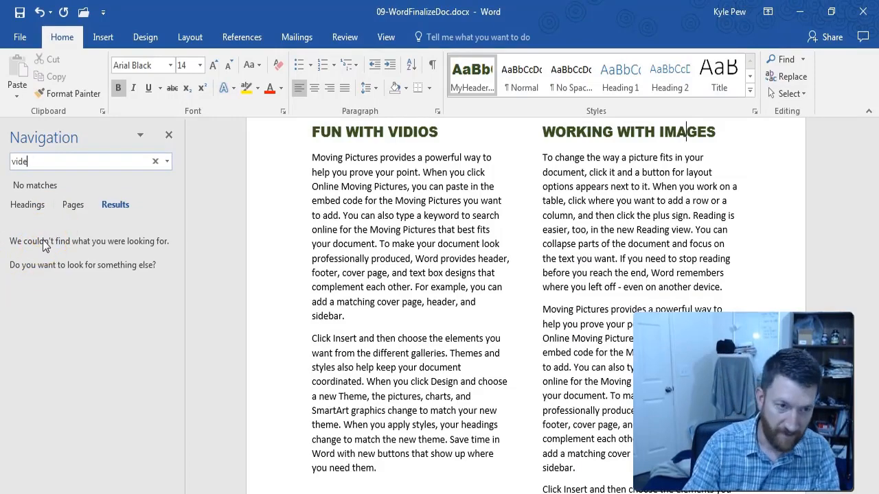
text(moving p)
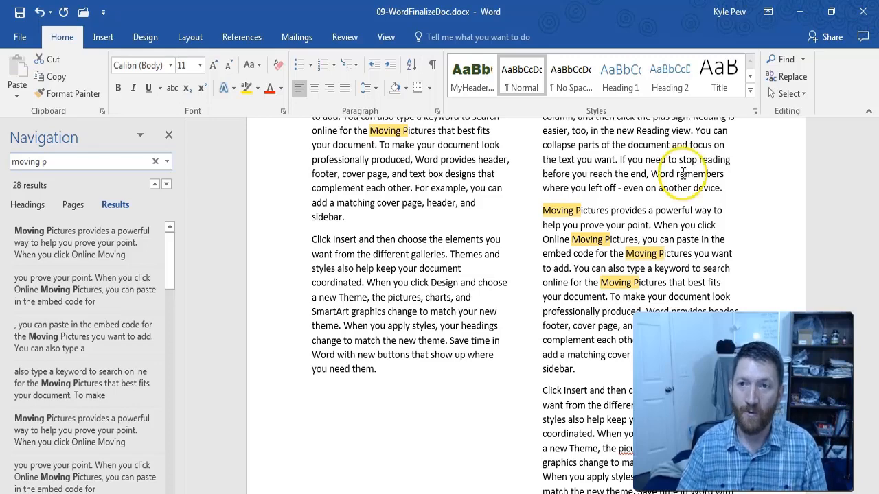
- Reopen Advanced Find with "moving p" and show its Replace options
click(805, 62)
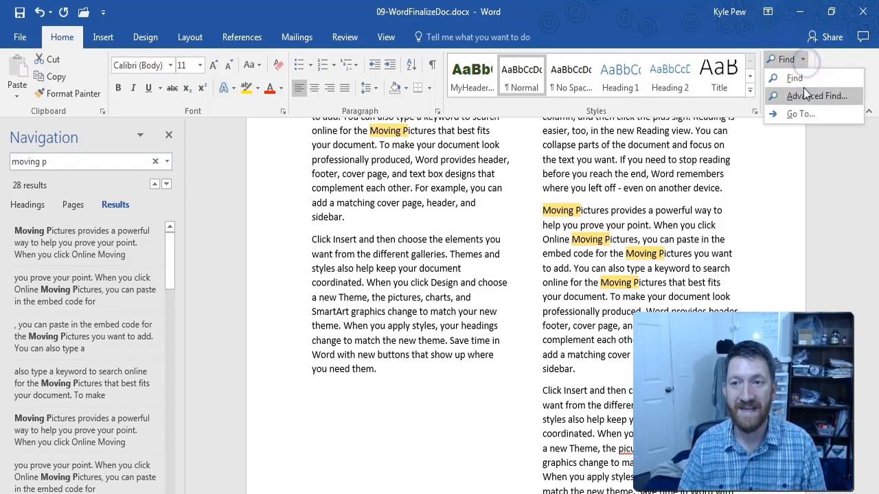
click(803, 96)
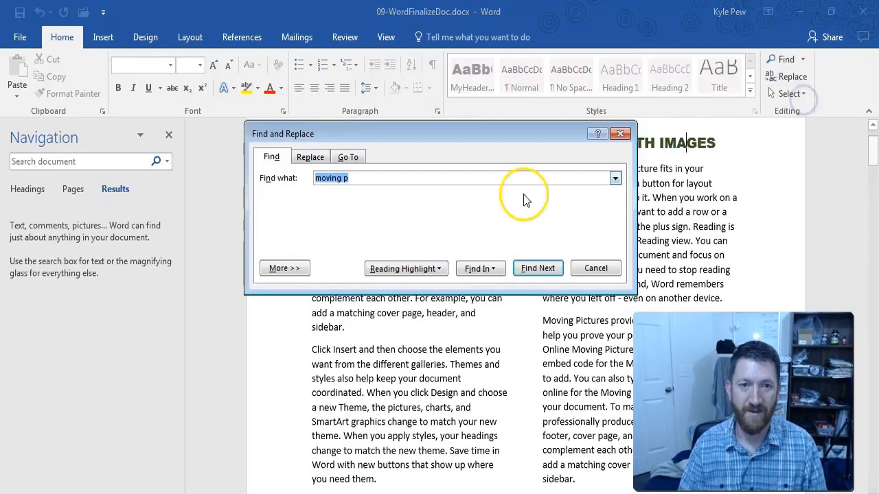
click(306, 157)
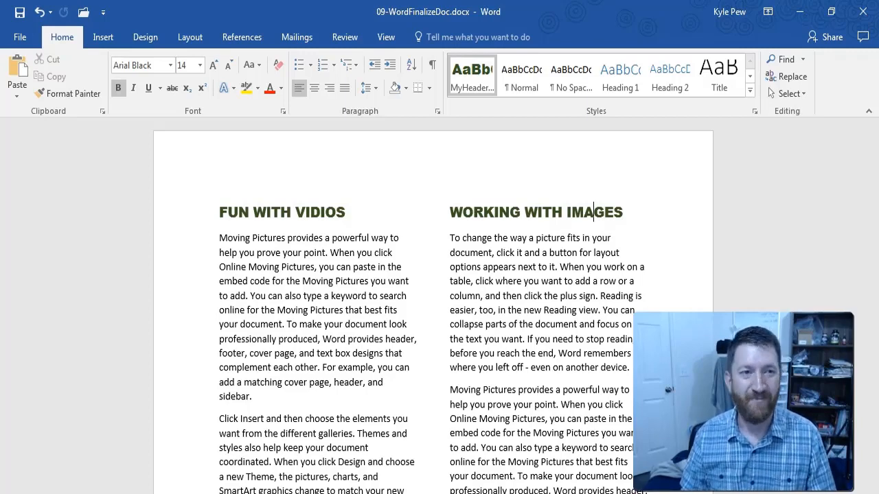
- Open the document's print settings and try Landscape Orientation before returning to Portrait Orientation
click(20, 37)
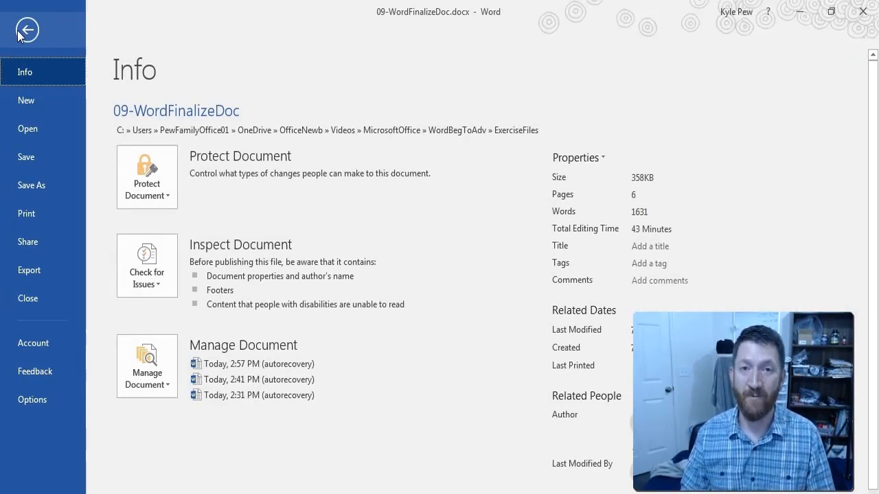
click(35, 216)
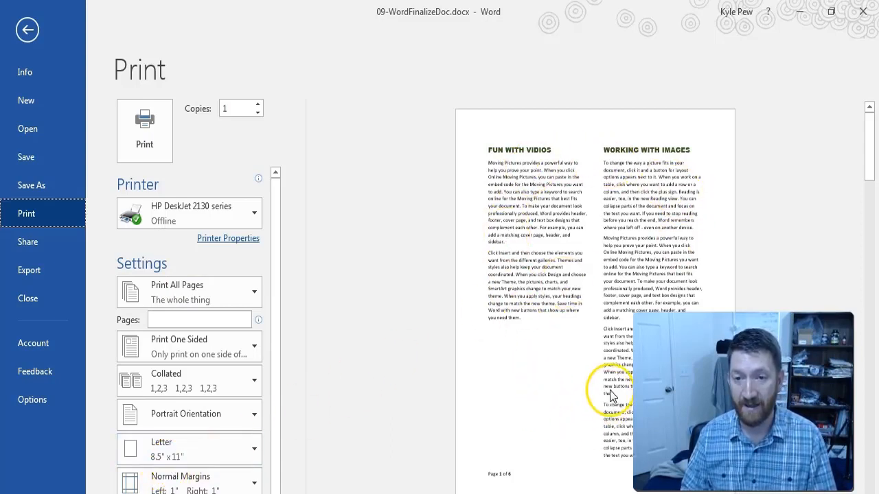
click(197, 417)
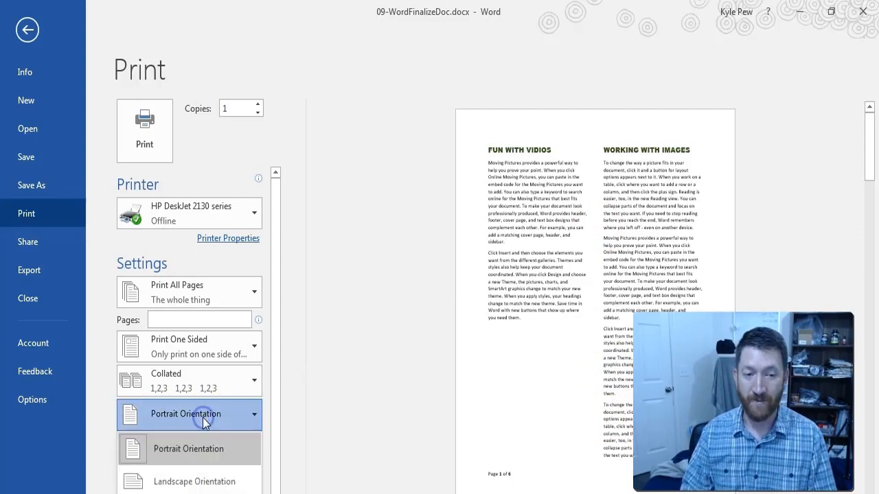
click(199, 483)
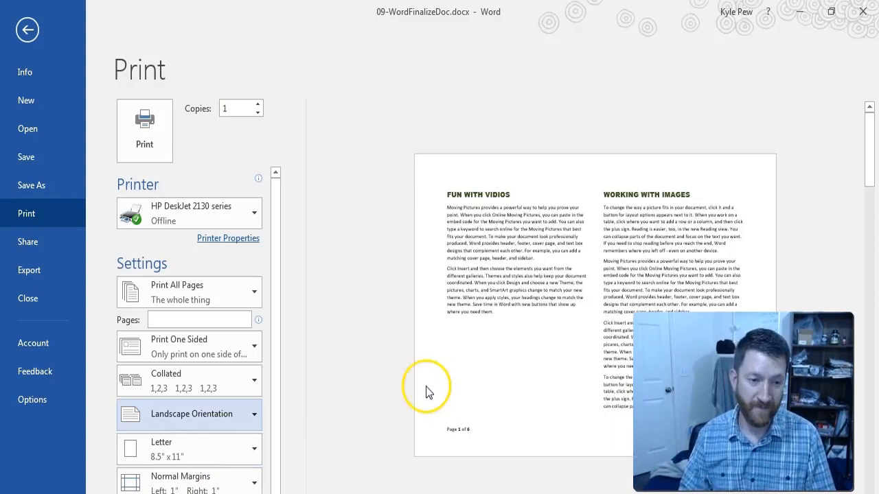
click(223, 420)
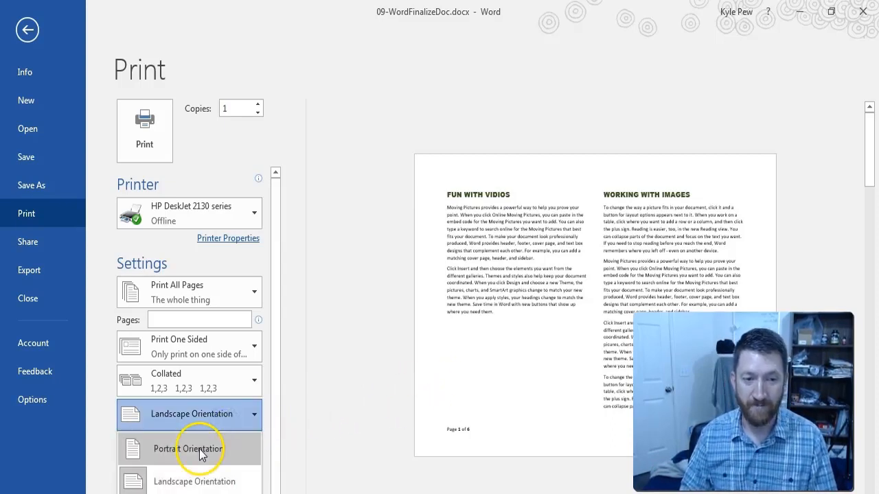
click(200, 449)
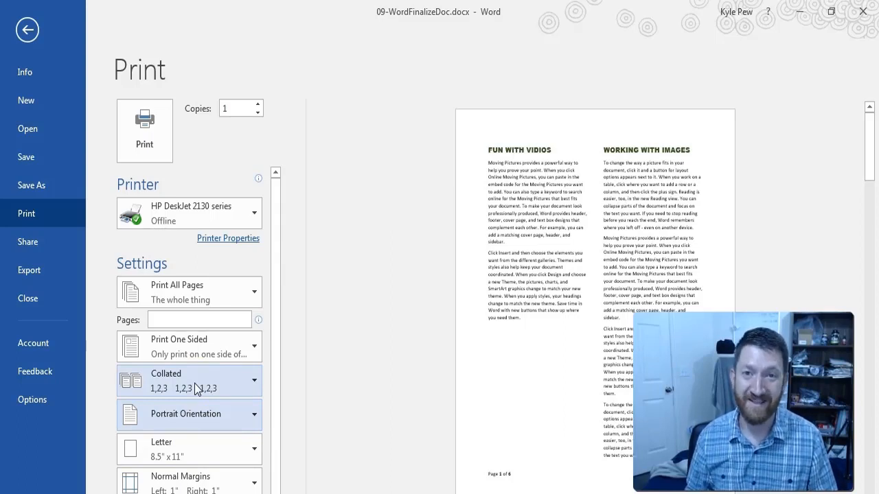
- Review the print choices for sides, paper size, margins and pages per sheet, keeping Print One Sided, and return to the document
click(182, 346)
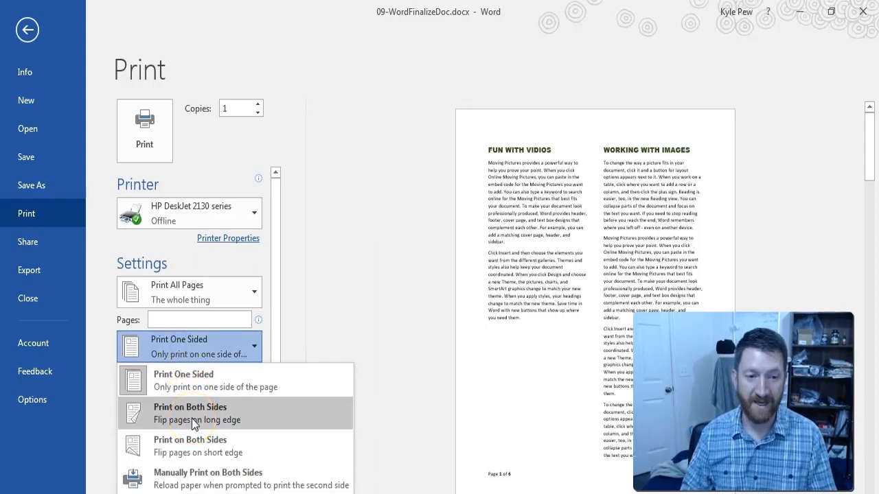
click(191, 387)
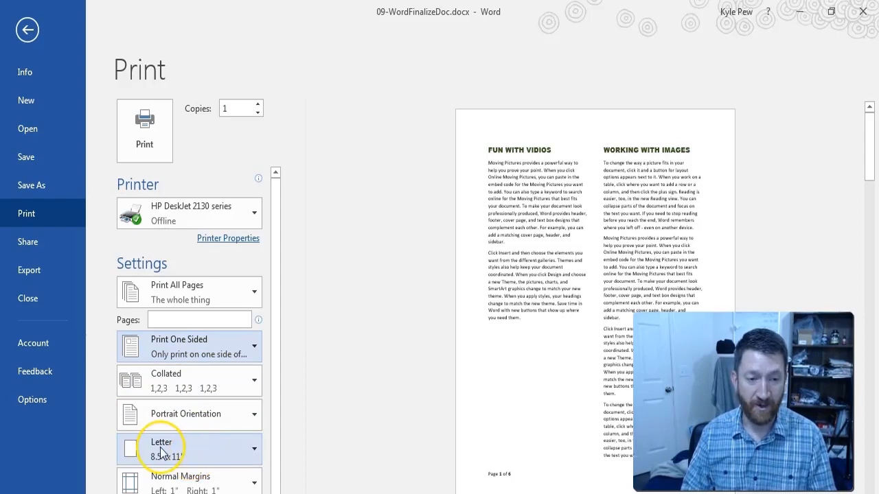
click(198, 455)
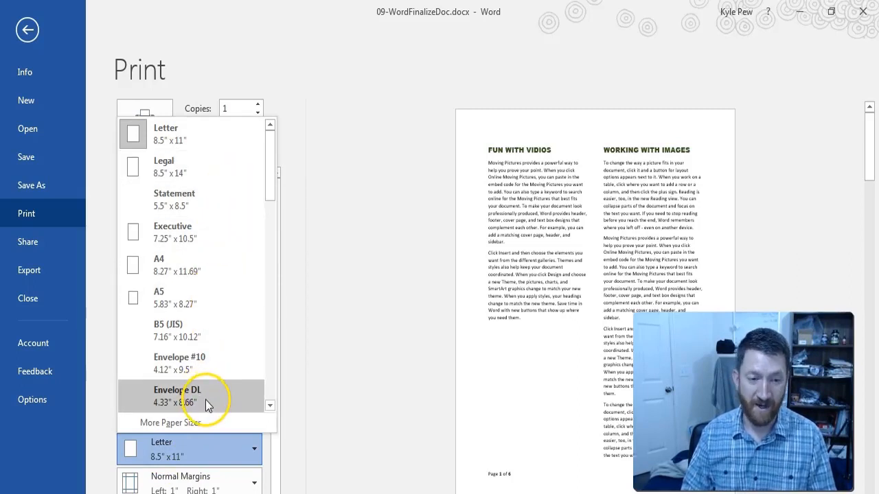
click(194, 487)
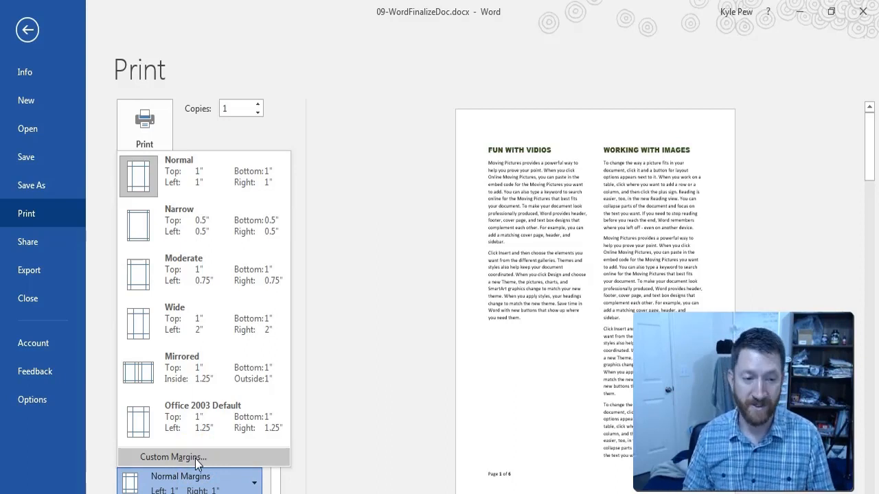
click(273, 478)
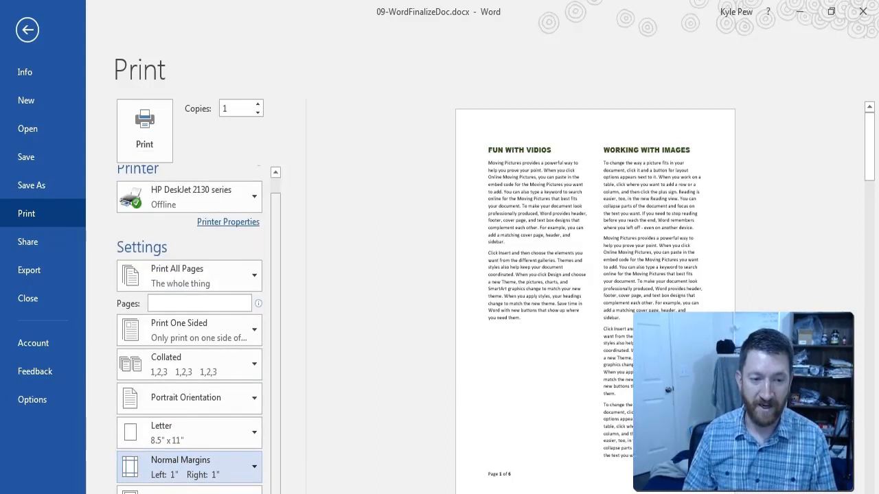
click(169, 488)
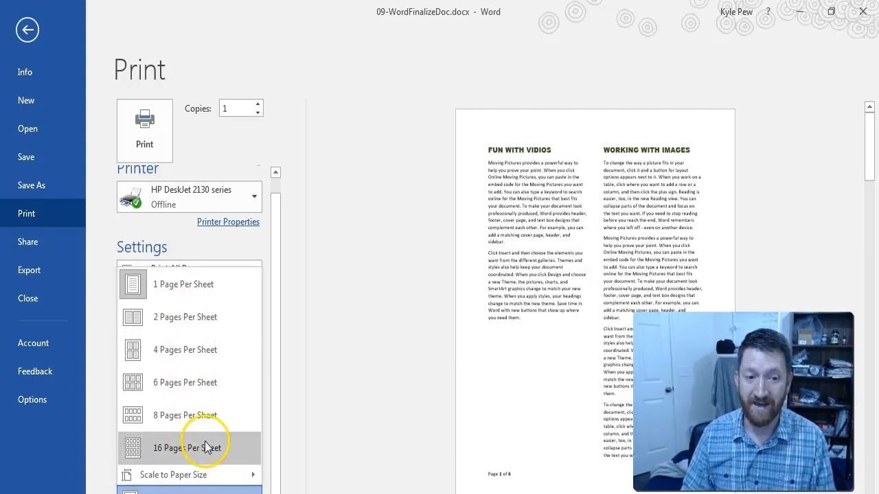
click(322, 301)
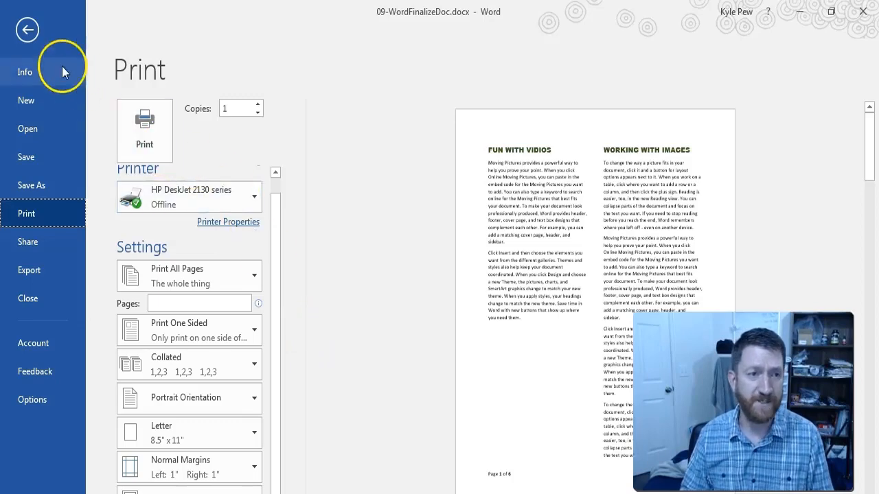
click(28, 30)
- Open Page Setup from the print settings, review its margins, paper and layout options, cancel it, and return to the document
click(23, 36)
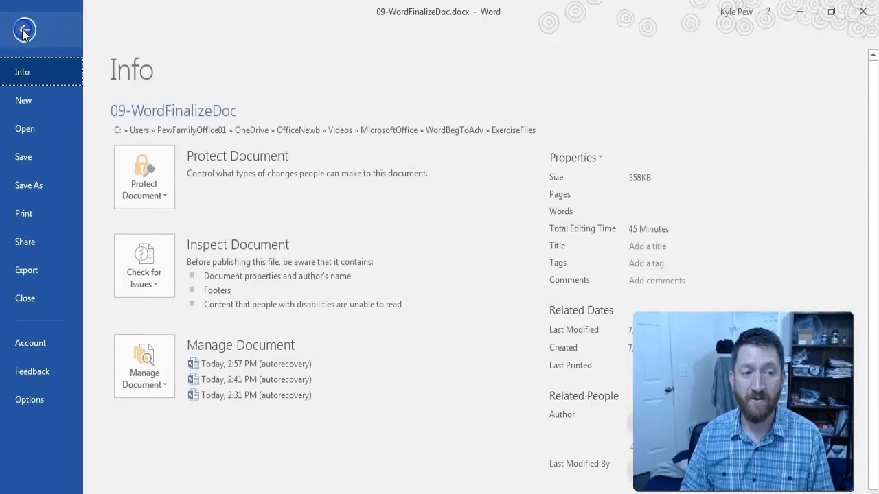
click(31, 214)
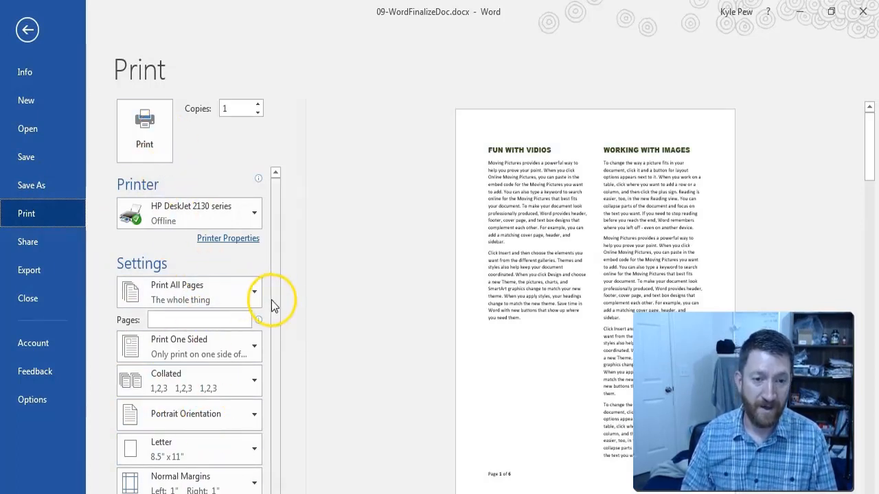
scroll(273, 330, down, 1)
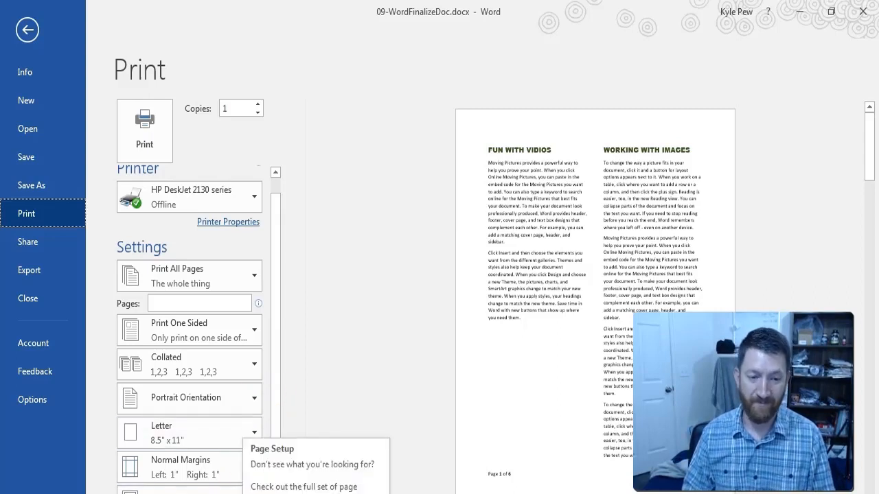
click(226, 489)
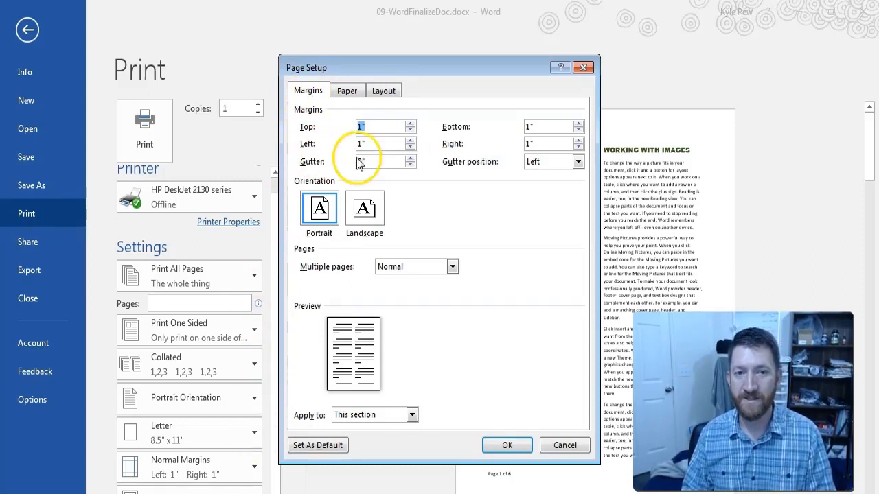
click(346, 92)
click(383, 91)
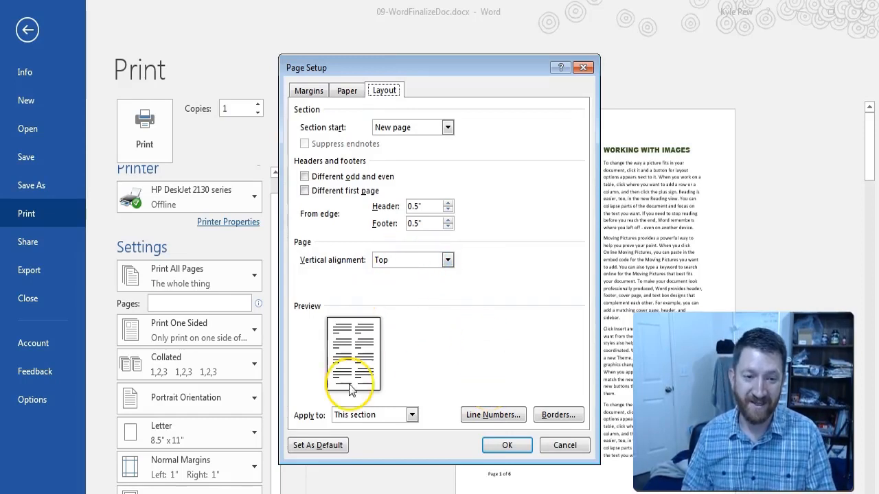
click(556, 444)
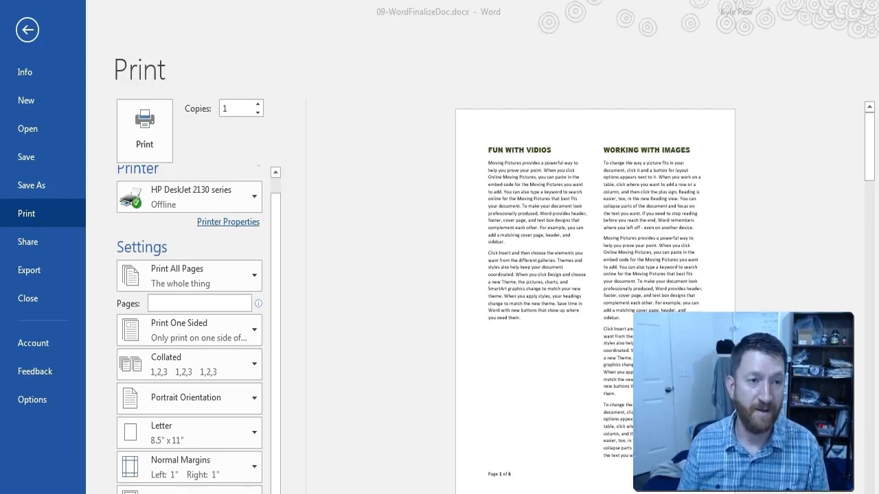
click(27, 33)
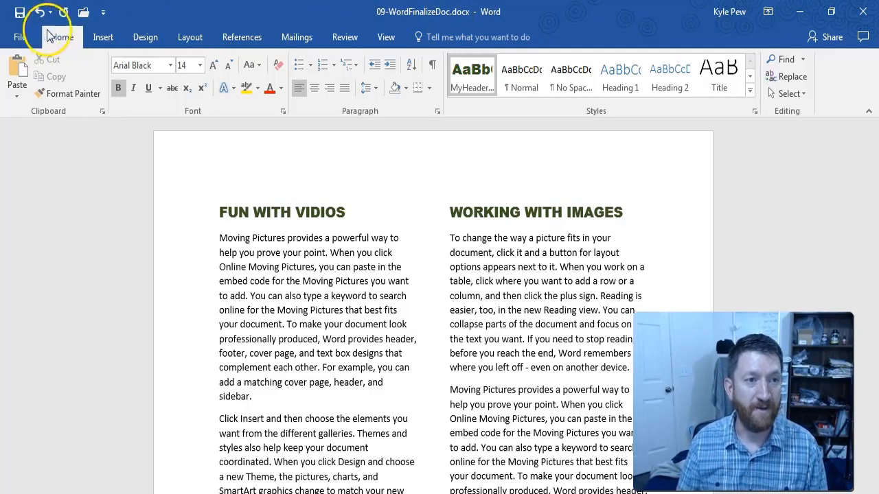
- Export the document as 09-WordFinalizeDoc.pdf in the ExerciseFiles folder, using PDF format and Standard optimization
click(17, 37)
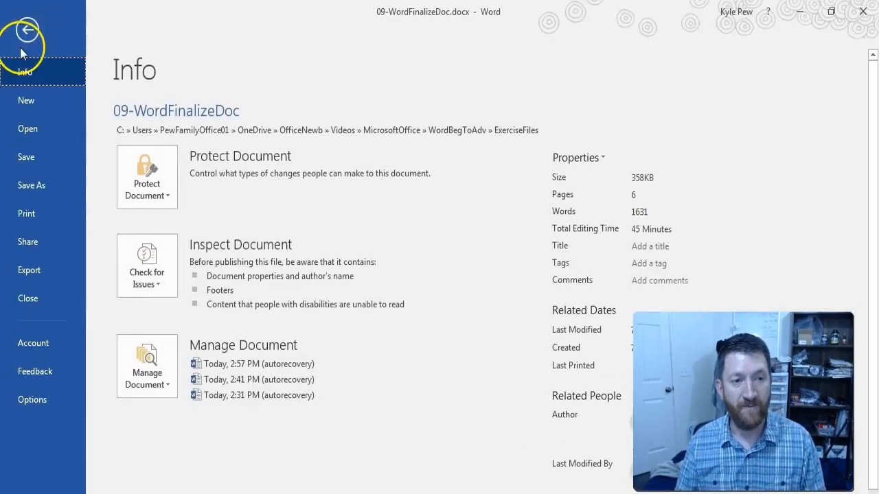
click(33, 275)
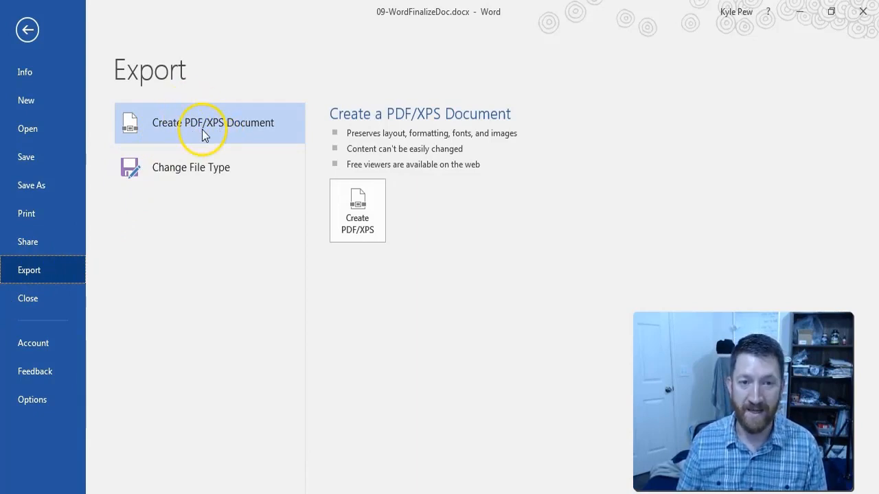
click(362, 206)
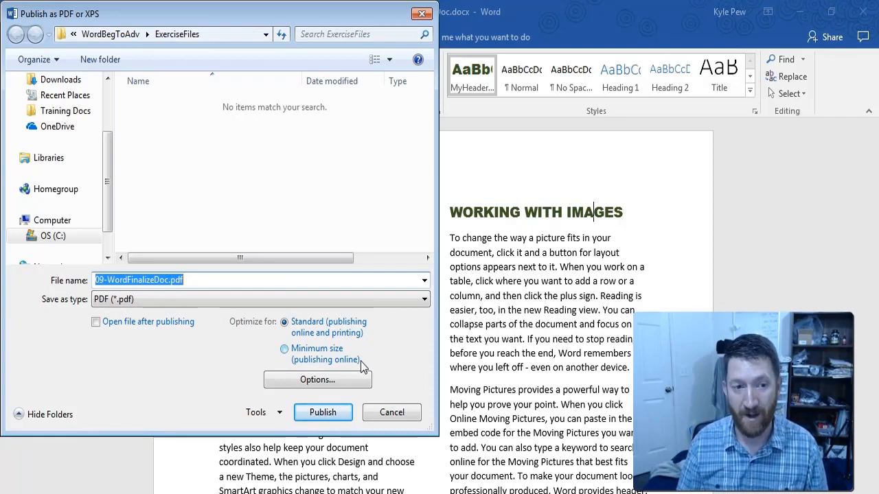
click(323, 416)
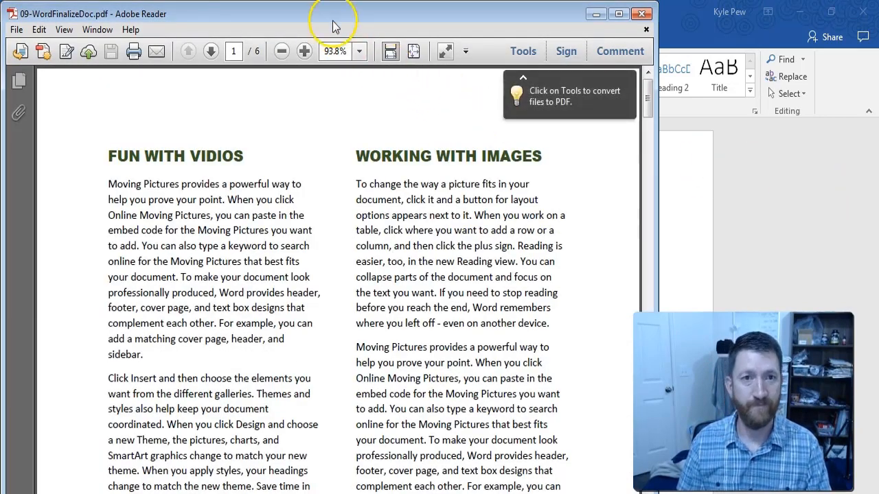
- View the published PDF in a maximized Adobe Reader window, close it, and revisit the Word document's export options
double_click(327, 15)
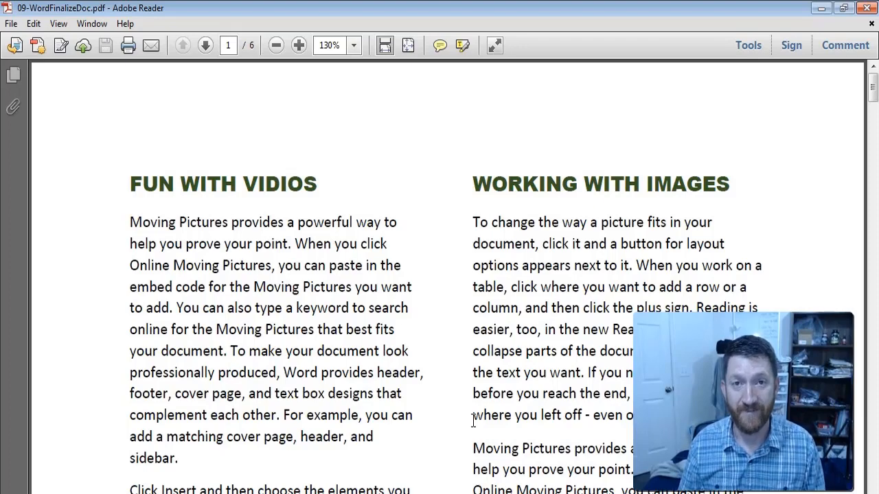
click(864, 10)
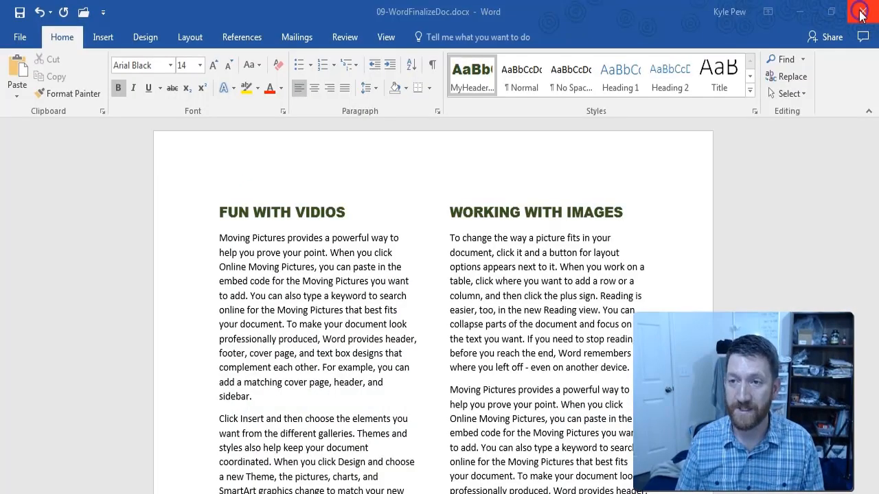
click(20, 42)
click(25, 270)
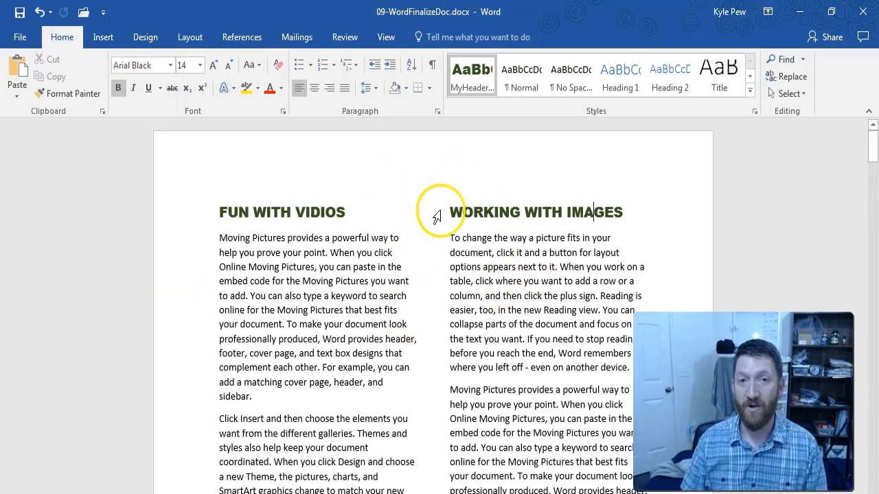
- Create an email with the document attached as a PDF, check the attachment, and close the message without sending it
click(24, 37)
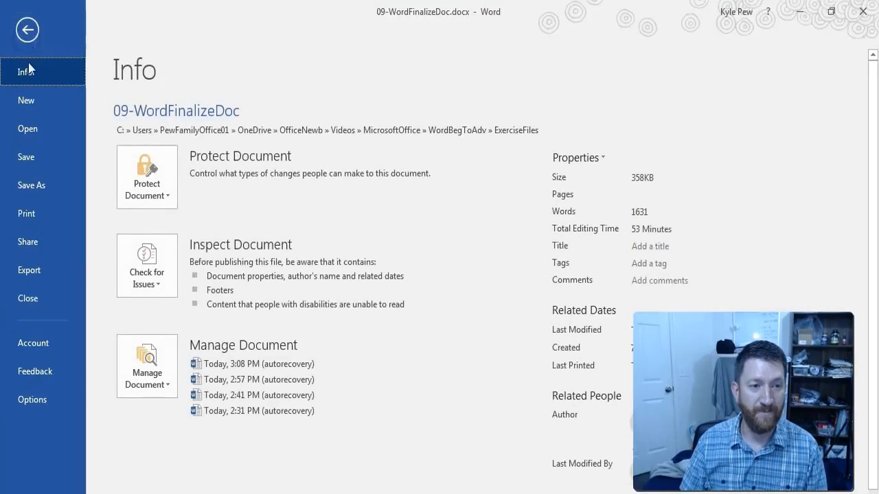
click(37, 244)
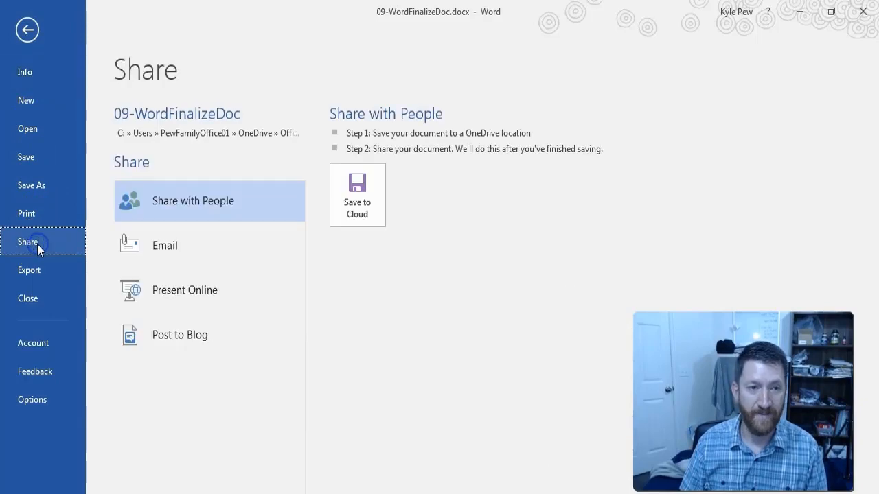
click(181, 253)
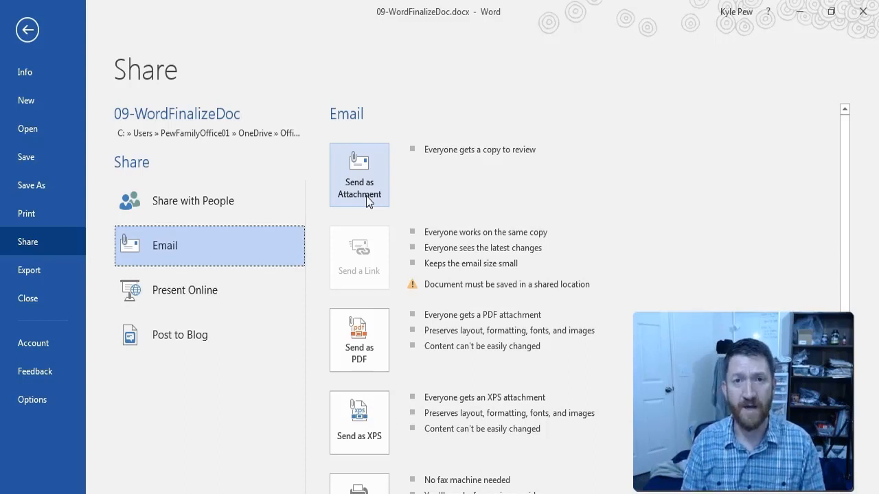
click(359, 343)
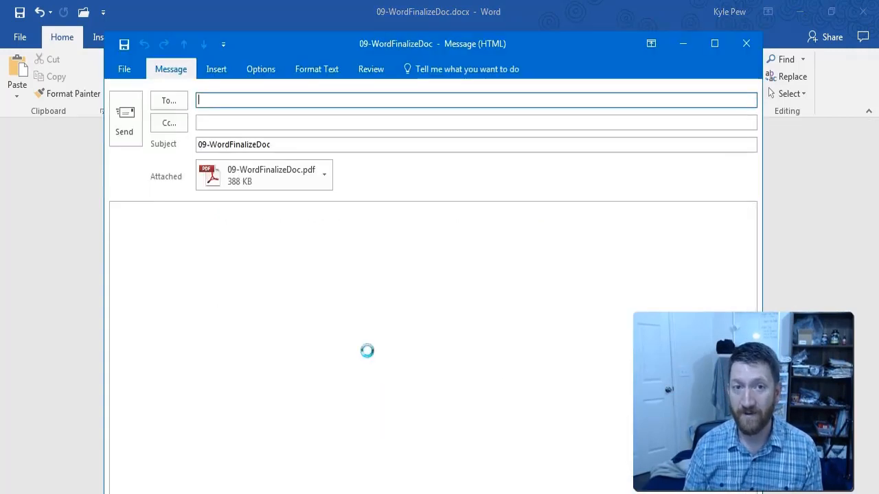
click(359, 322)
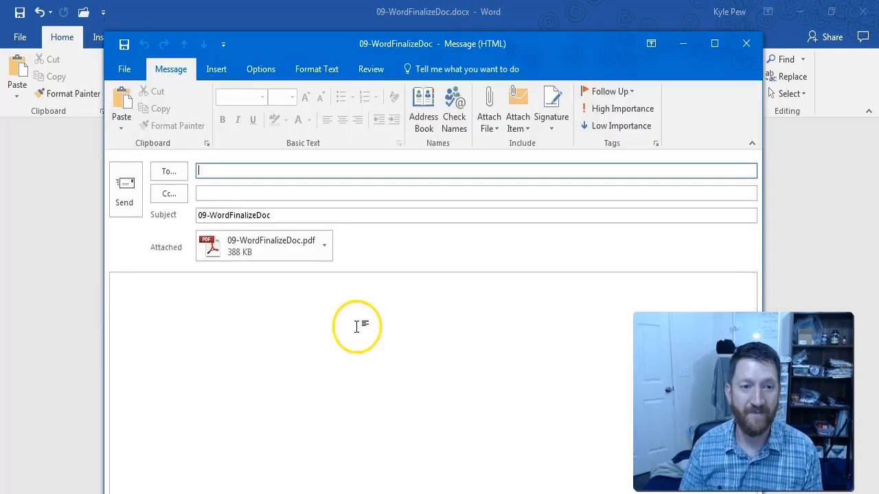
click(261, 252)
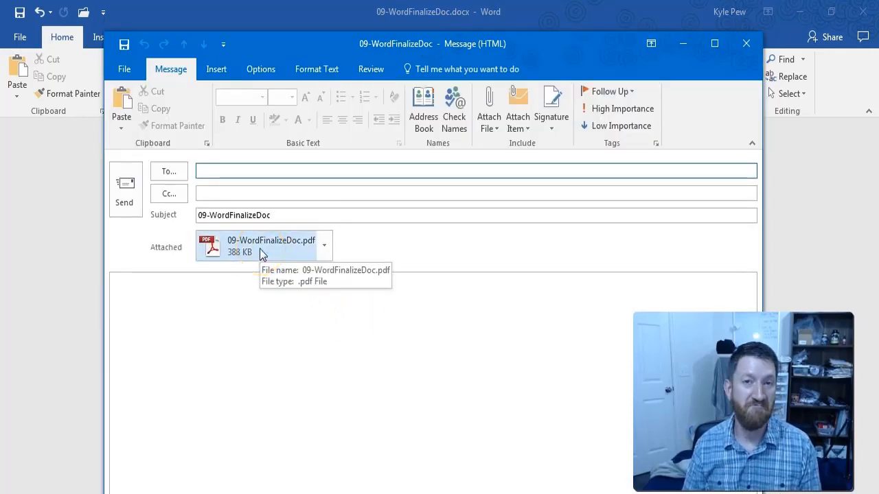
click(224, 167)
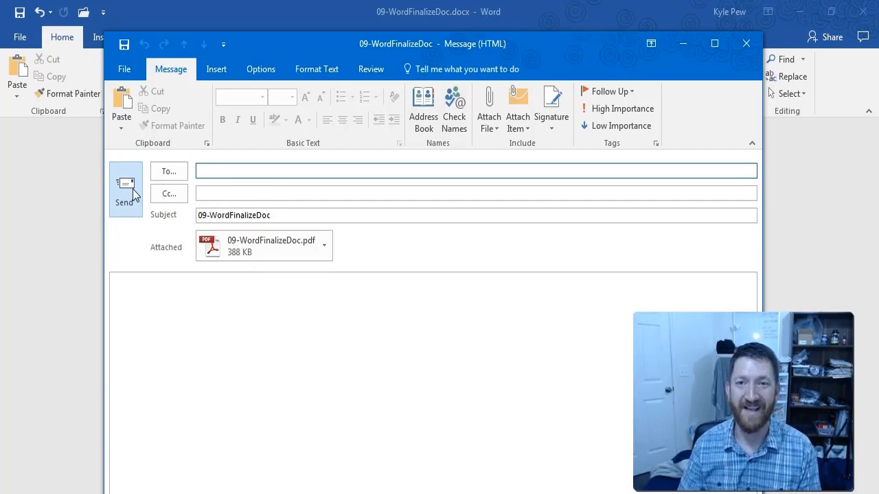
click(745, 43)
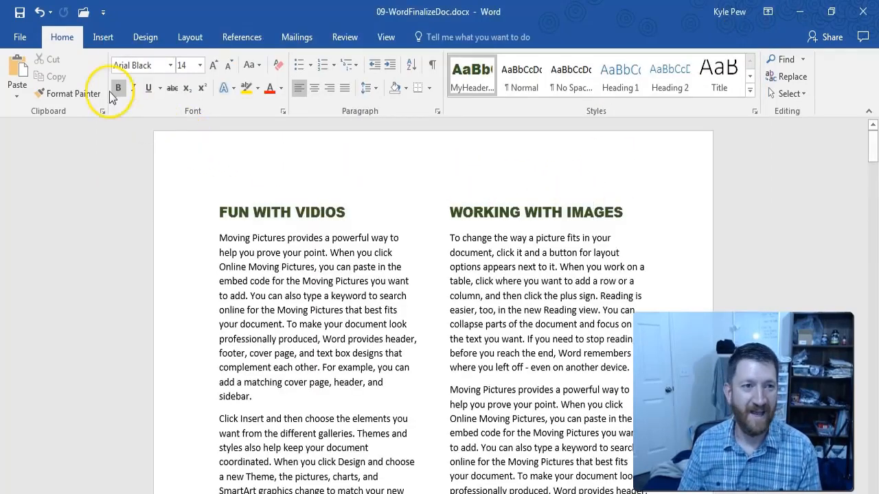
- Reopen the document's email sharing options and review the Send as Attachment and Send as PDF choices
click(20, 36)
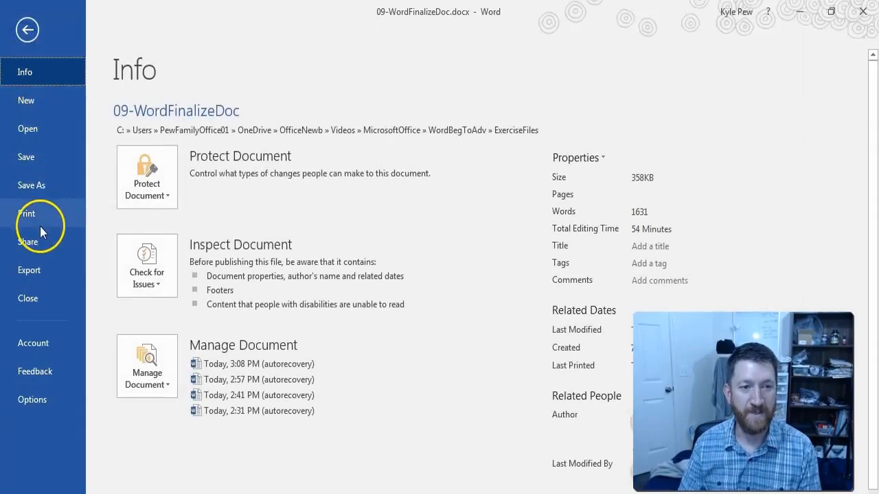
click(42, 240)
click(178, 244)
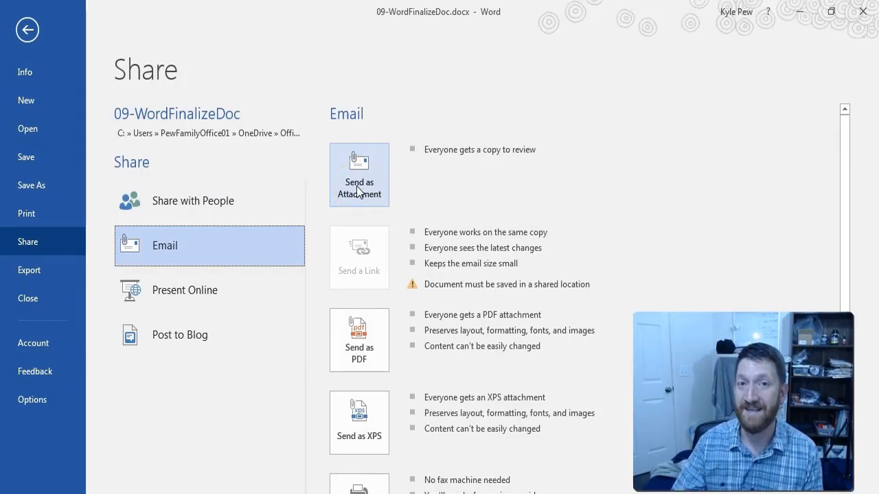
click(380, 339)
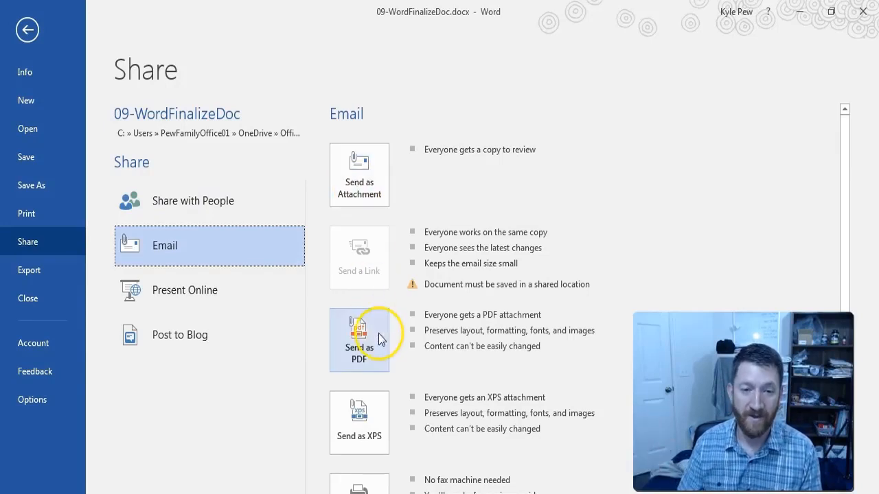